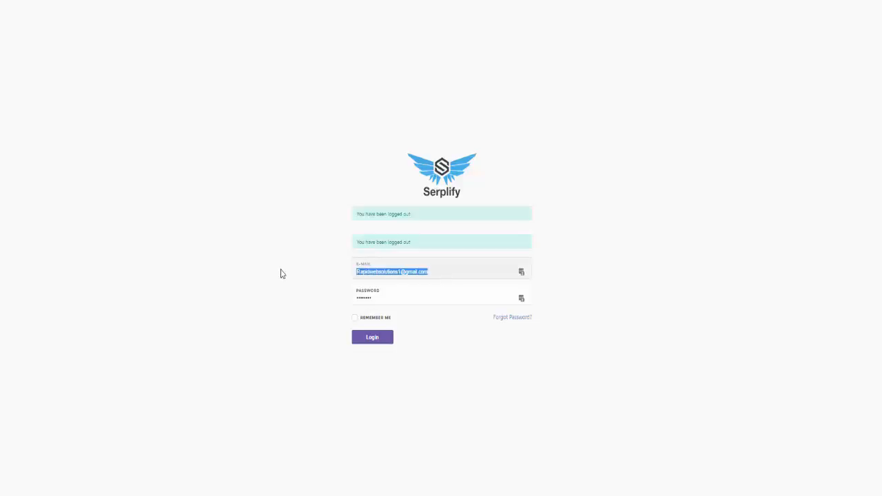
Log in to Serplify with the account e-mail and password, and dismiss the offer to save the password
key(BackSpace)
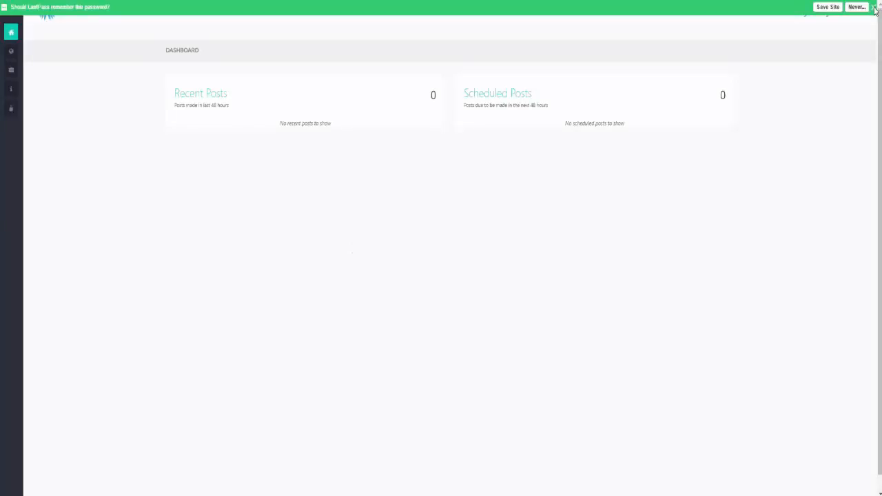
click(874, 8)
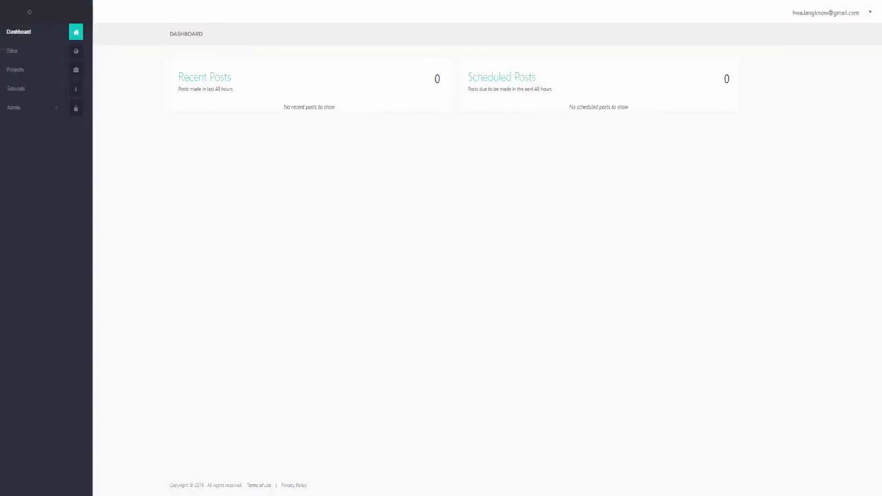
Open the list of managed sites, and check the plugins in the Gutter Clean Guru WordPress admin
mouse_move(18, 143)
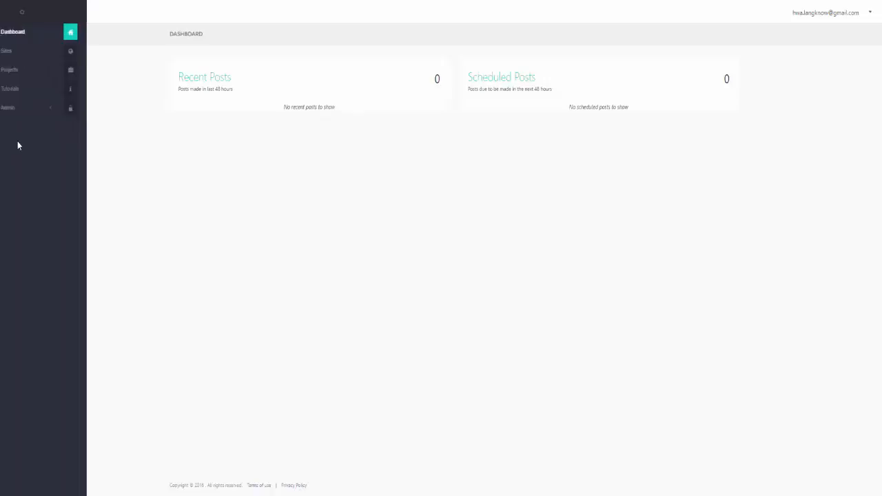
click(15, 53)
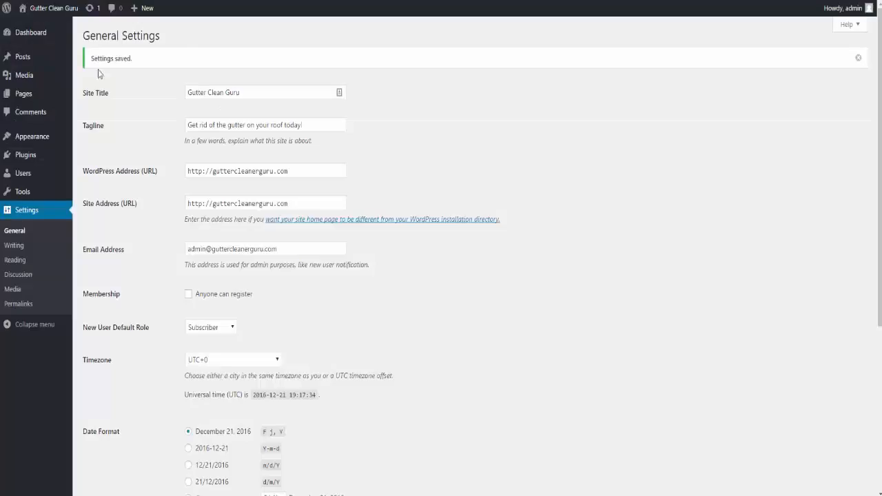
click(89, 156)
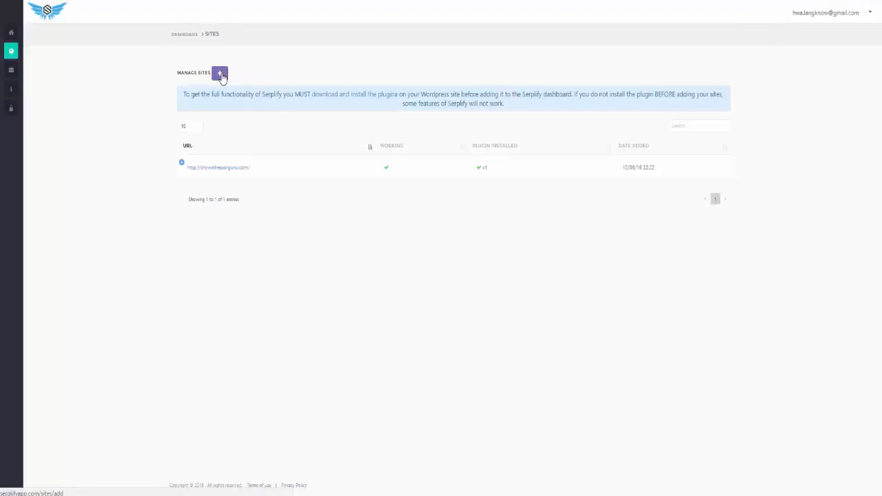
click(221, 74)
click(241, 121)
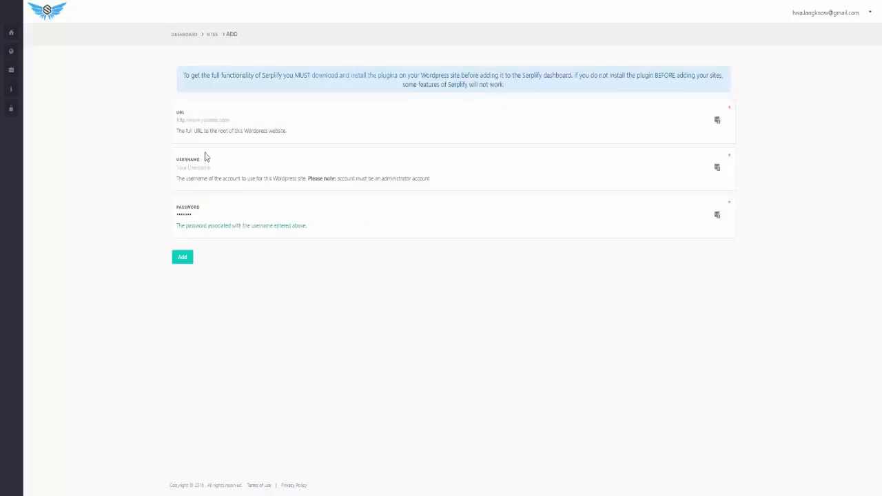
click(200, 120)
text(guttercleanerguru.com)
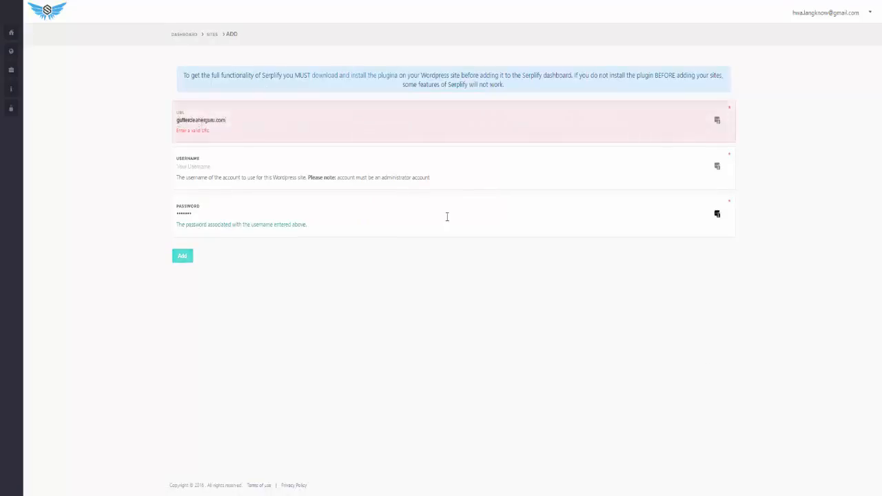
key(Home)
text(http://)
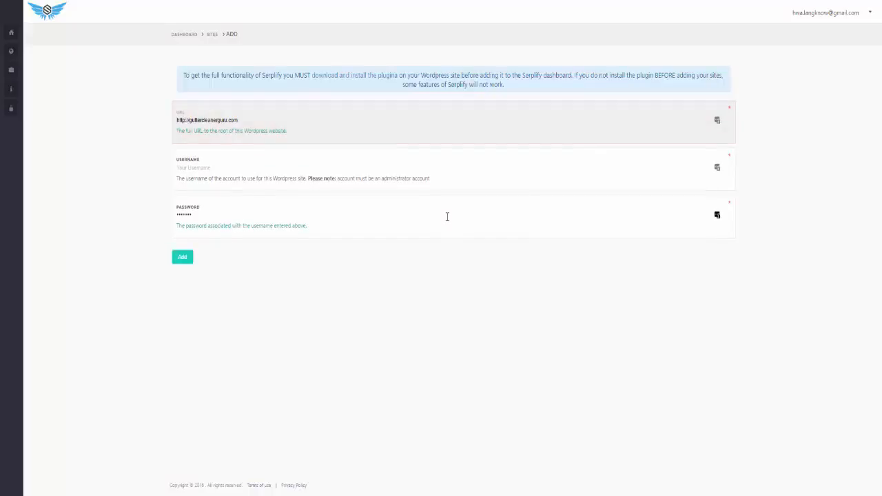
Enter the username admin and the WordPress account password, and add the site
click(273, 169)
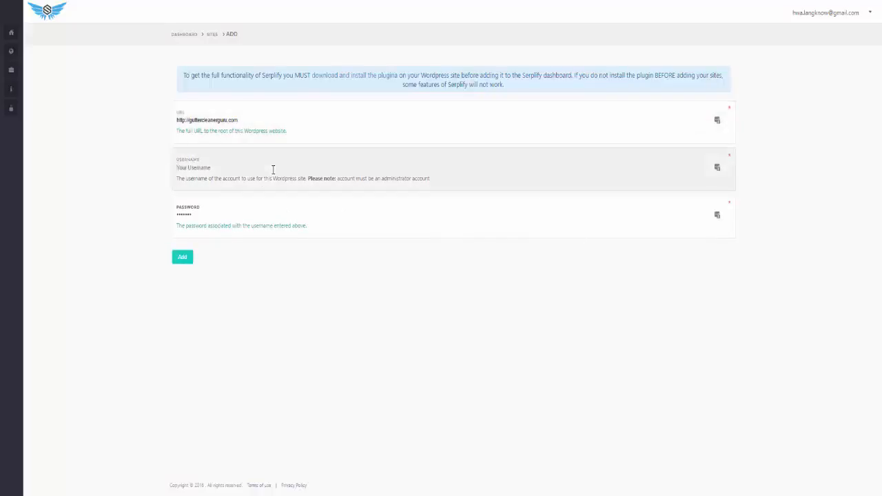
text(admin)
key(Tab)
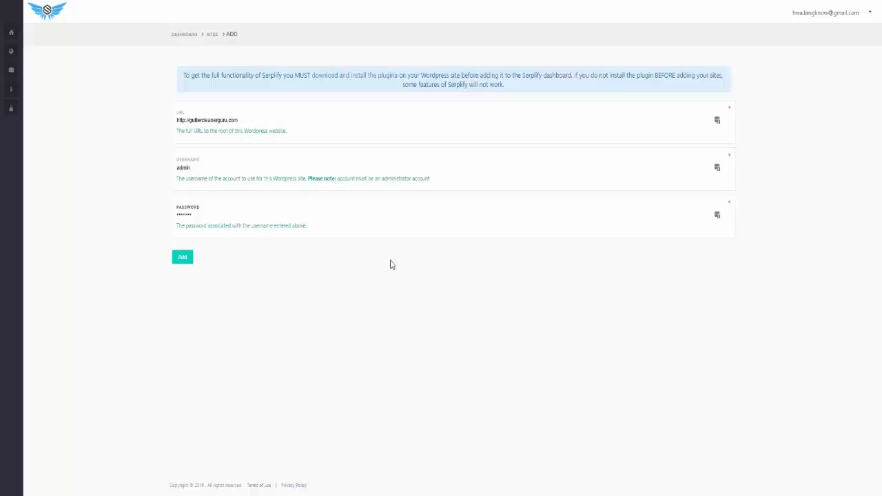
drag(190, 214, 142, 211)
key(ctrl+v)
click(139, 238)
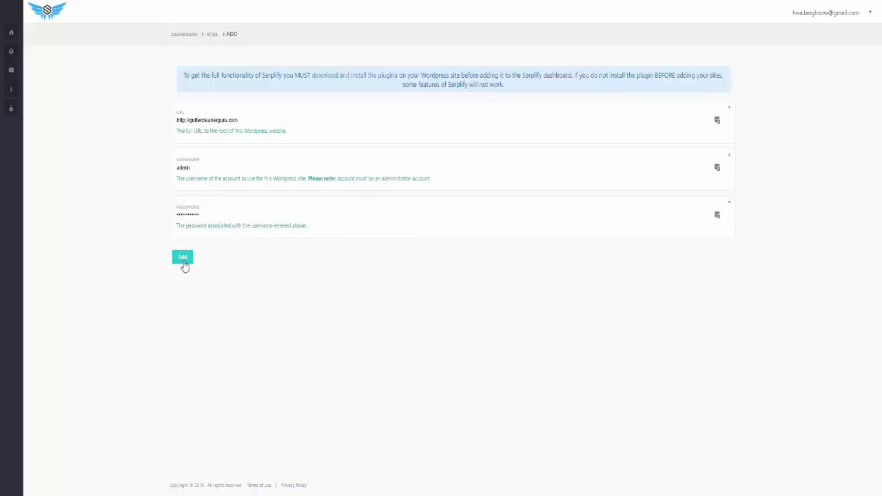
click(183, 259)
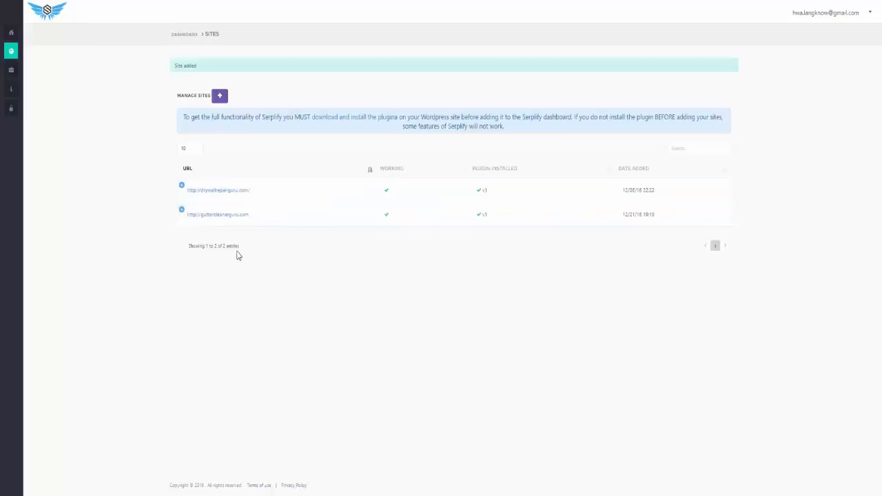
mouse_move(15, 78)
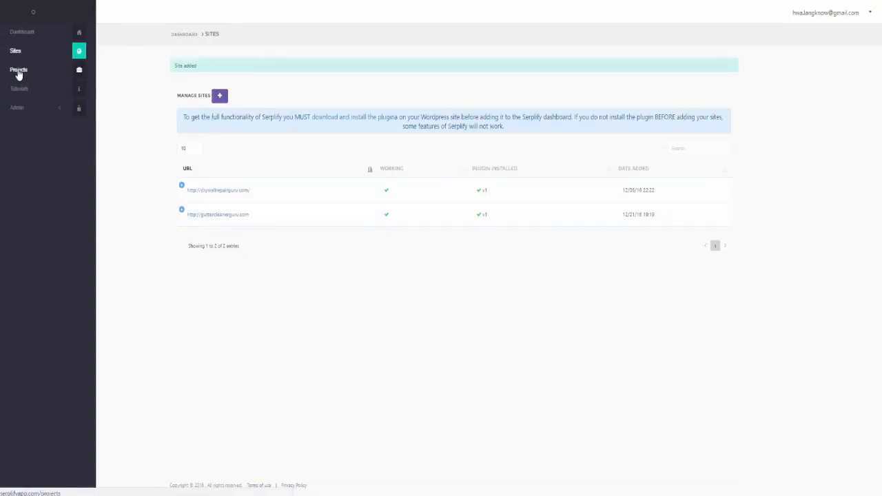
click(16, 72)
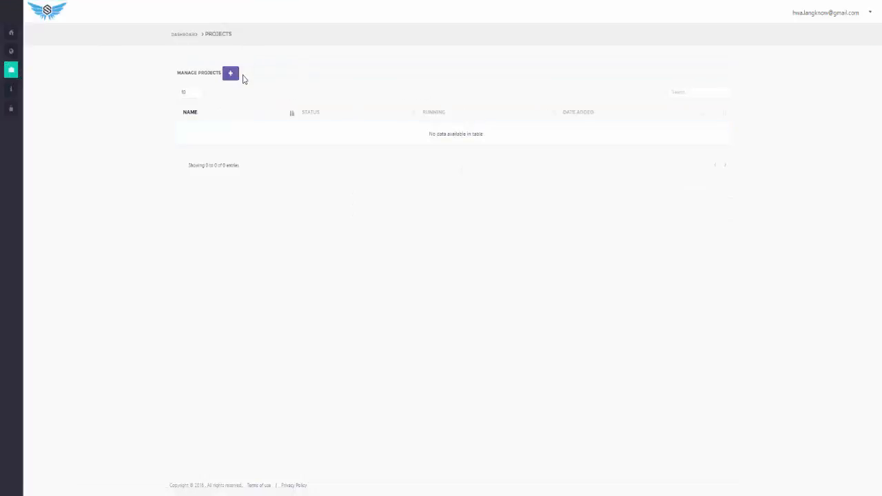
click(230, 74)
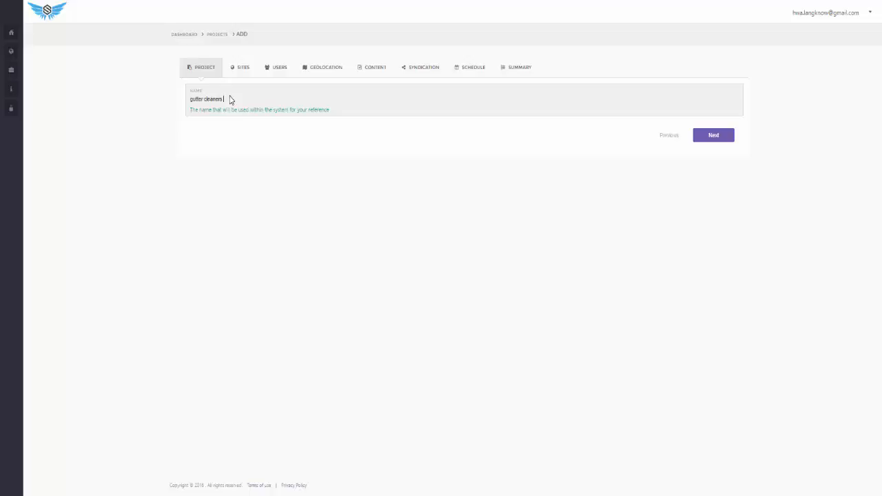
click(716, 141)
click(256, 100)
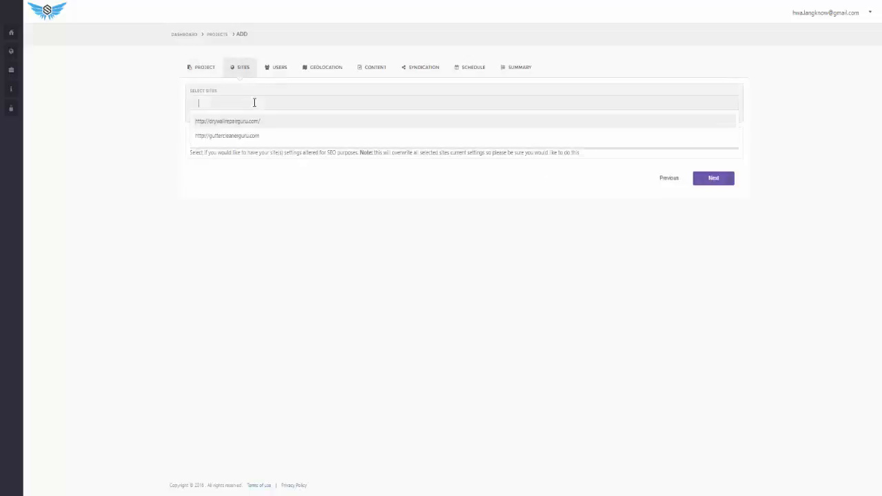
click(223, 141)
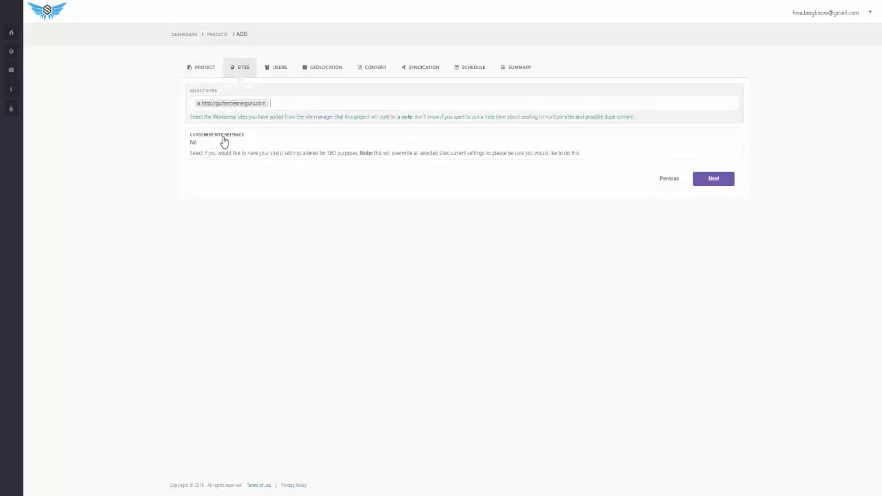
click(269, 144)
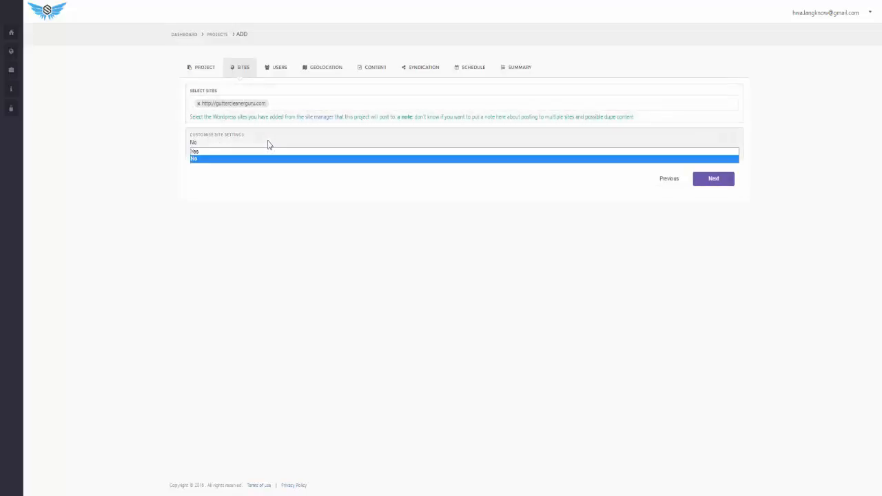
click(217, 151)
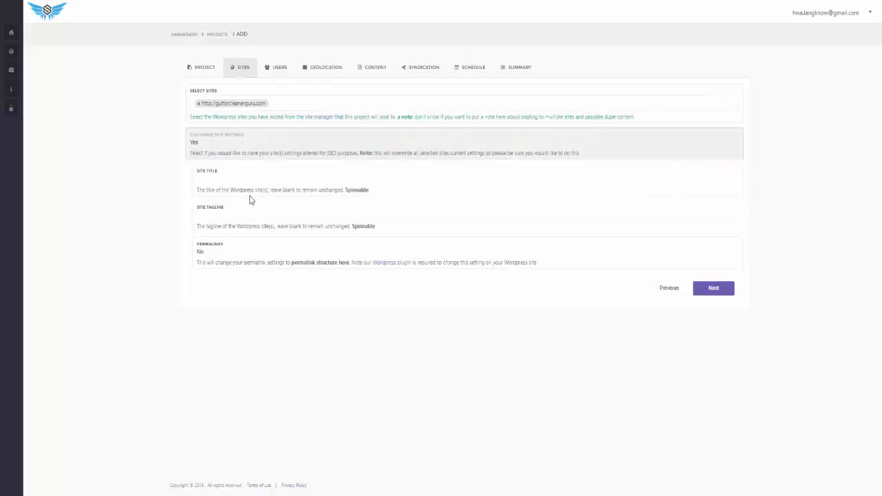
click(204, 144)
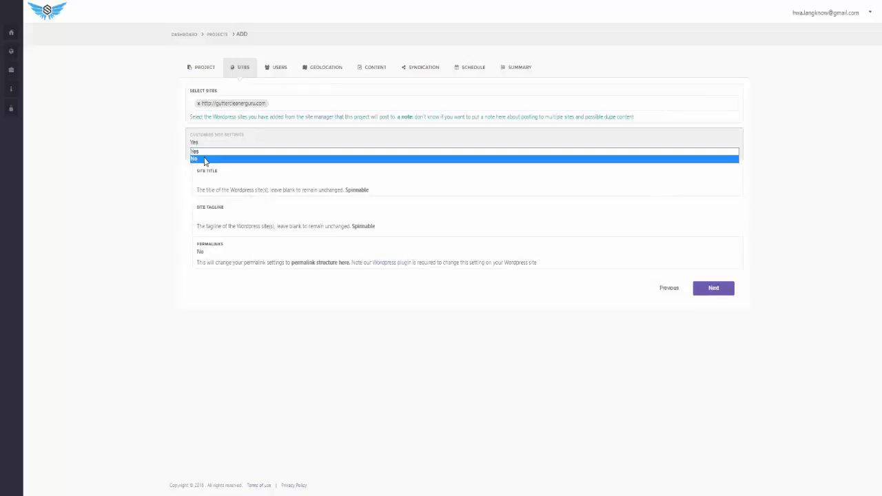
click(205, 158)
Enable automatic user creation for the project with 100 users, and continue to the geolocation settings
click(716, 185)
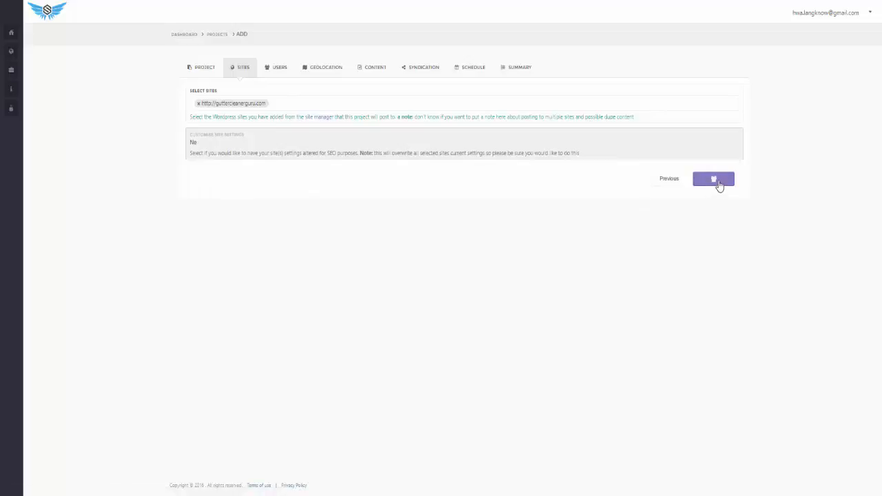
click(209, 140)
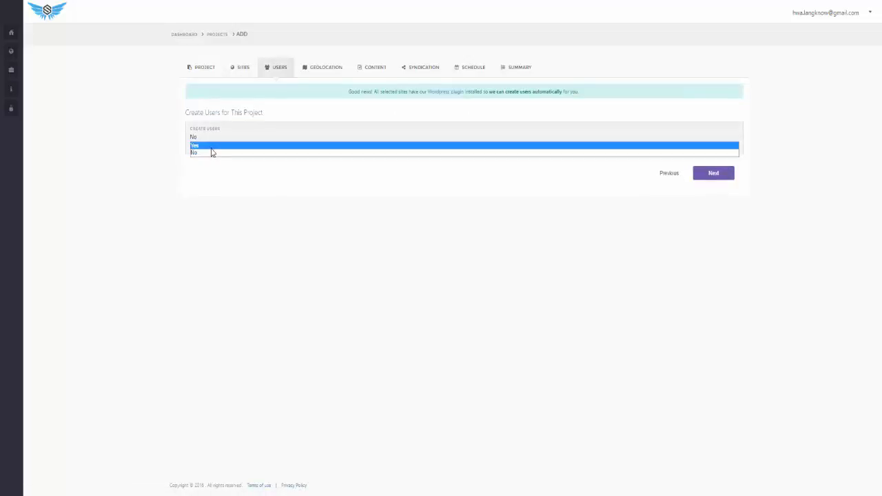
click(207, 146)
drag(210, 171, 181, 170)
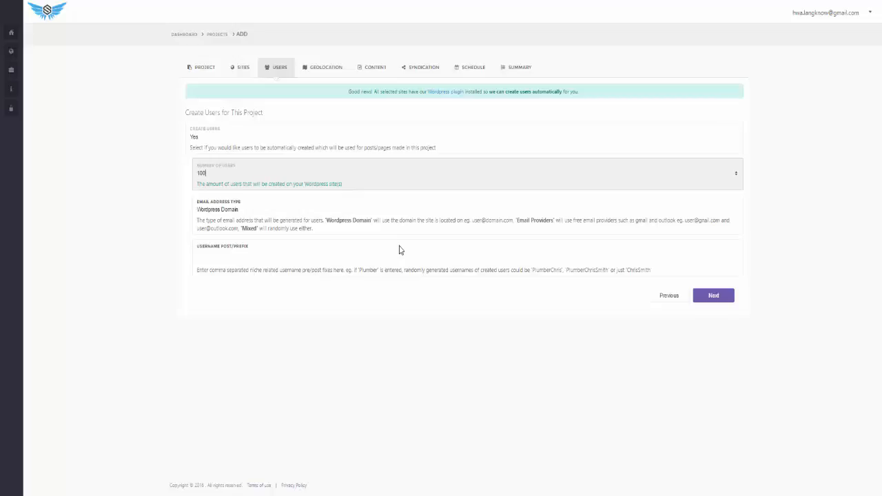
click(295, 258)
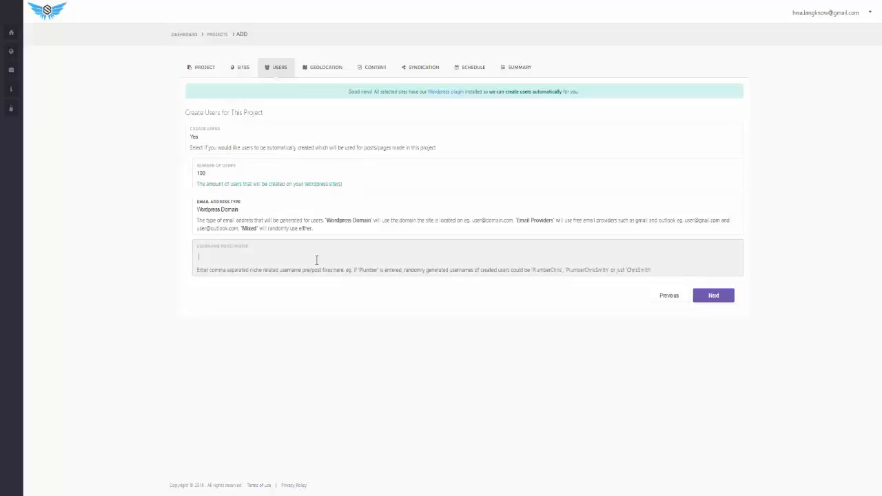
click(715, 303)
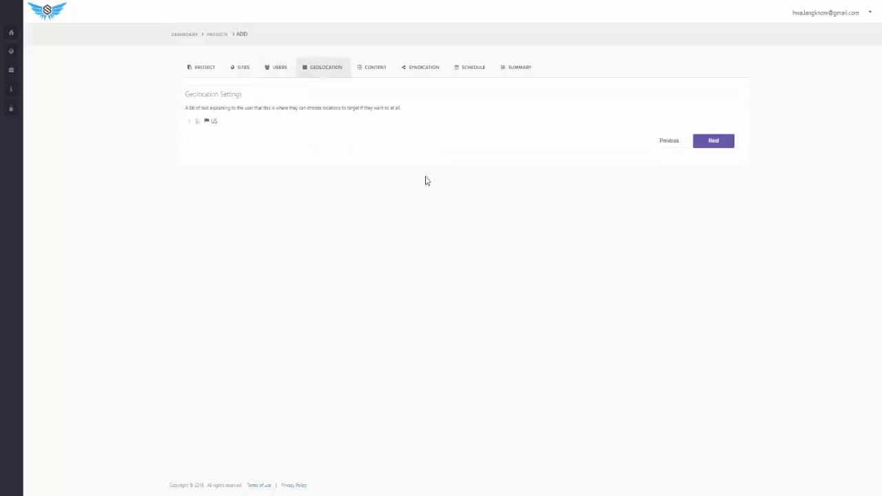
Target the whole US with all its states, and continue to the content settings
click(197, 127)
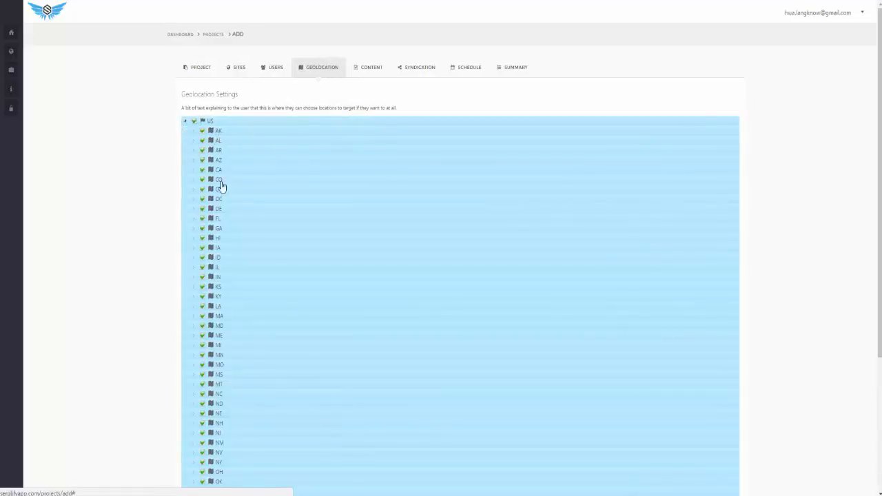
scroll(238, 292, down, 3)
scroll(245, 295, up, 3)
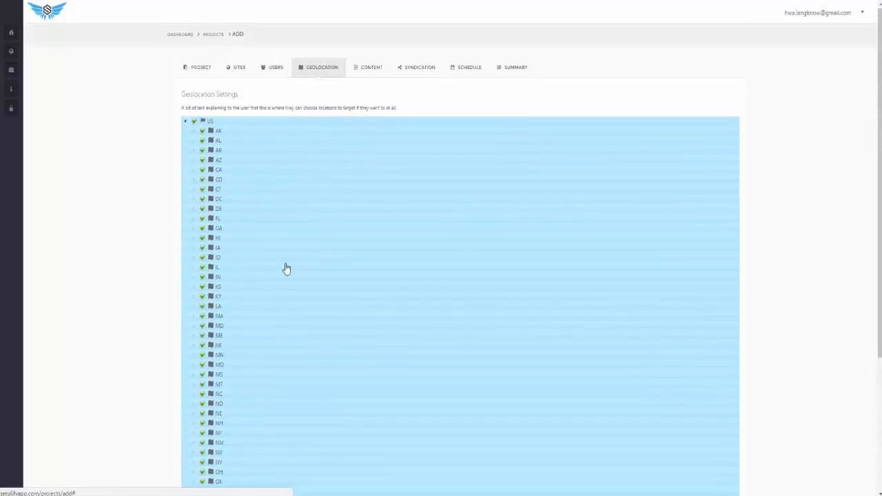
scroll(541, 225, down, 3)
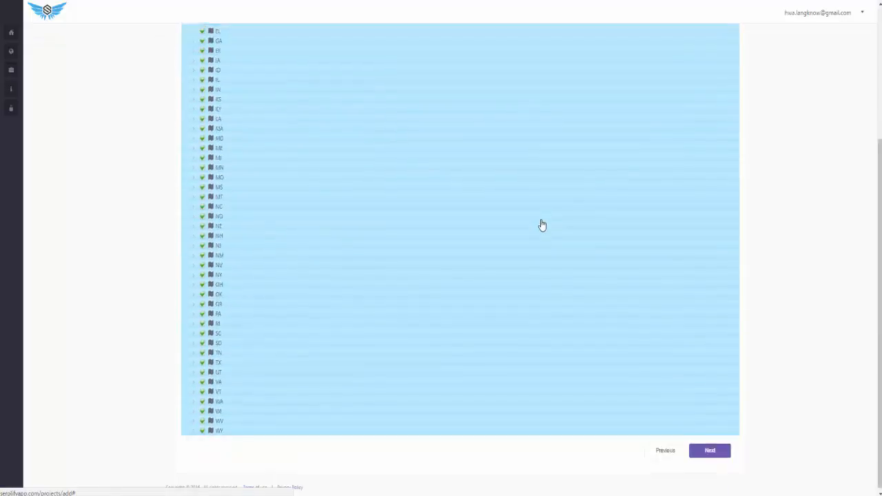
click(714, 448)
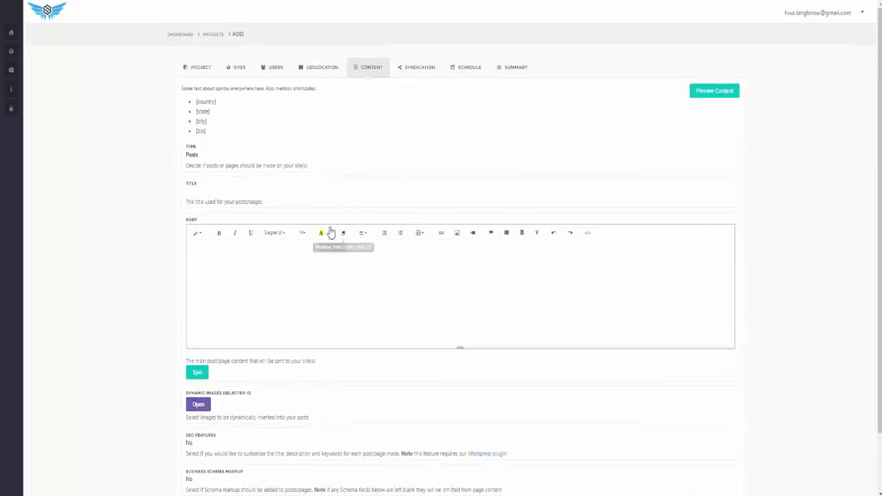
Choose Posts as the content type and set the title to "Gutter Cleaning Experts in [city] [zip]"
click(209, 157)
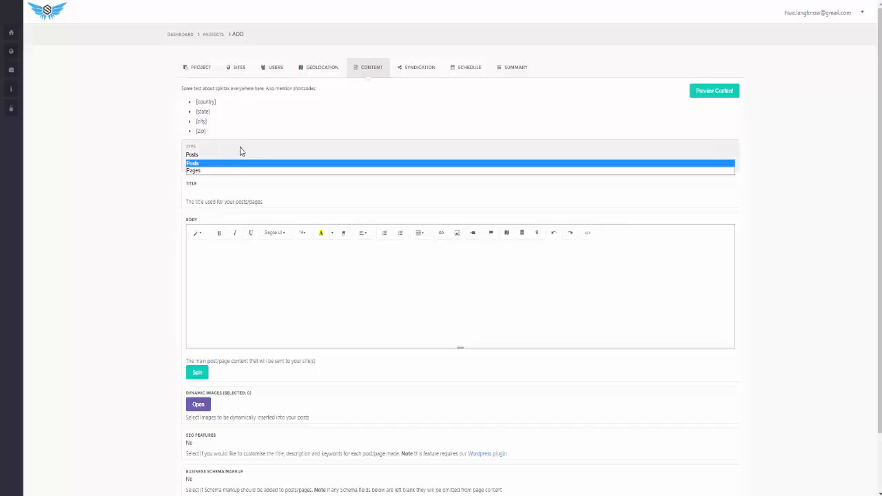
click(199, 166)
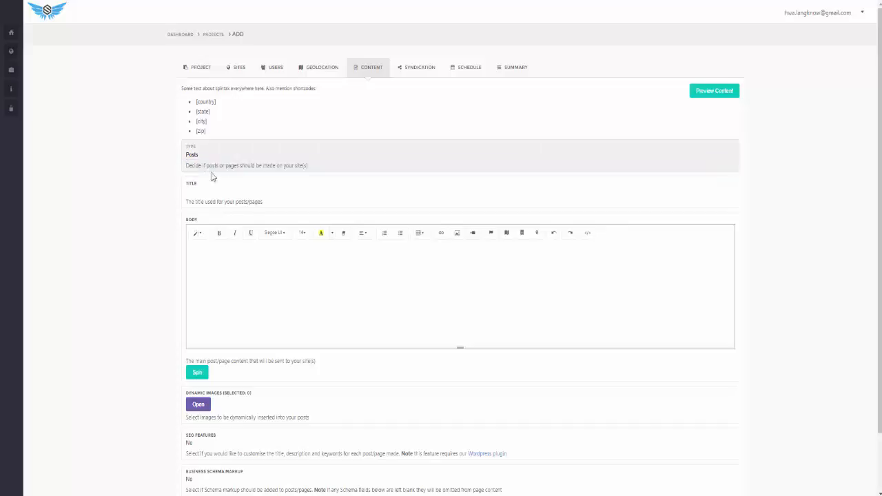
click(257, 191)
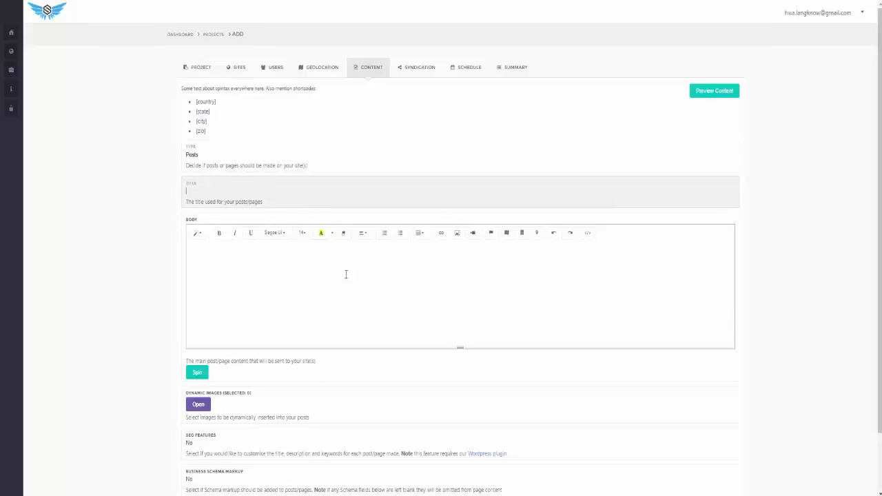
click(287, 283)
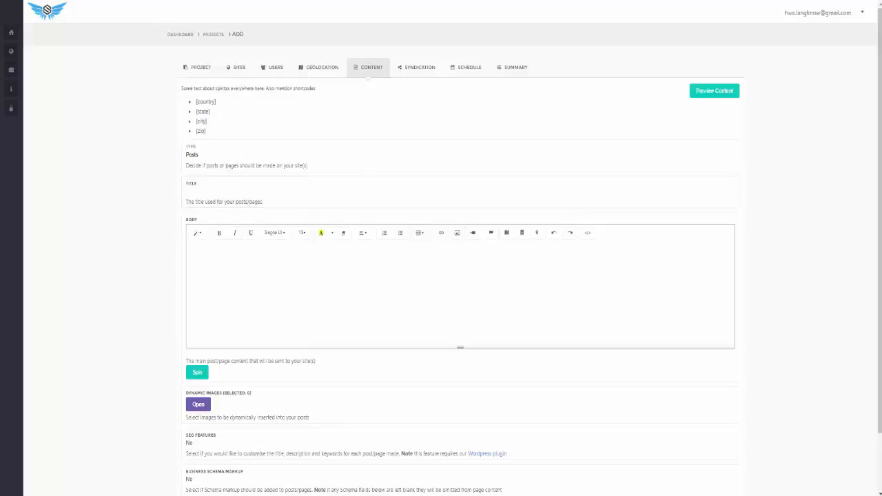
click(455, 297)
click(268, 192)
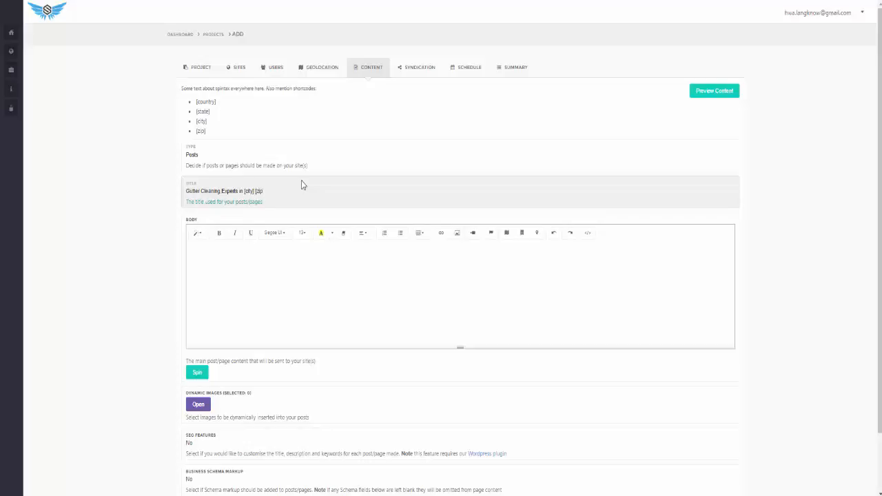
click(312, 273)
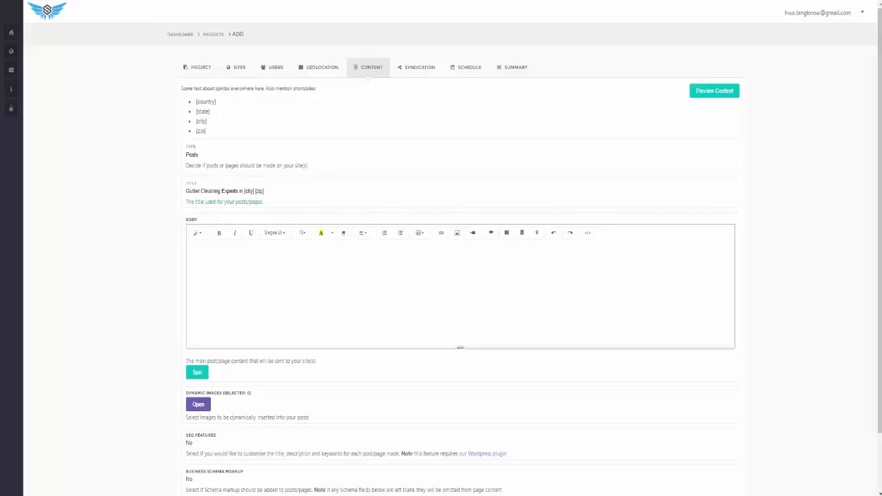
Paste the gutter cleaning company article into the post body and open the content spinner for it
key(ctrl+v)
scroll(312, 329, up, 5)
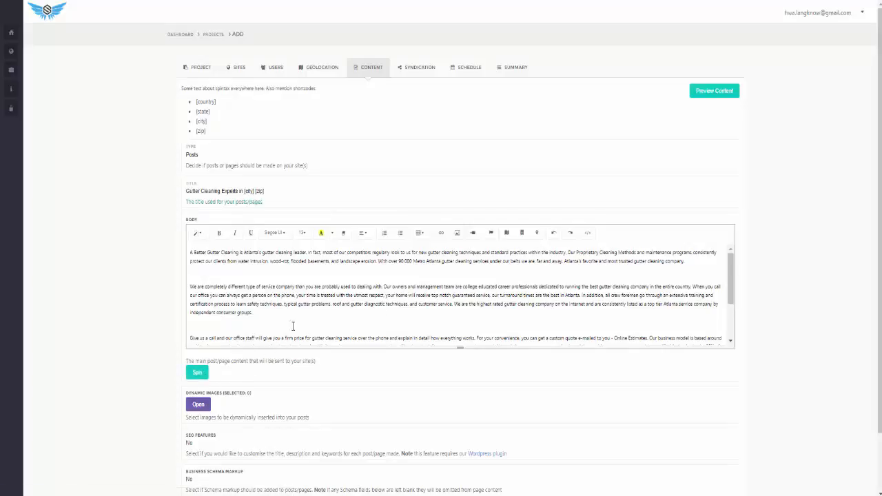
click(197, 372)
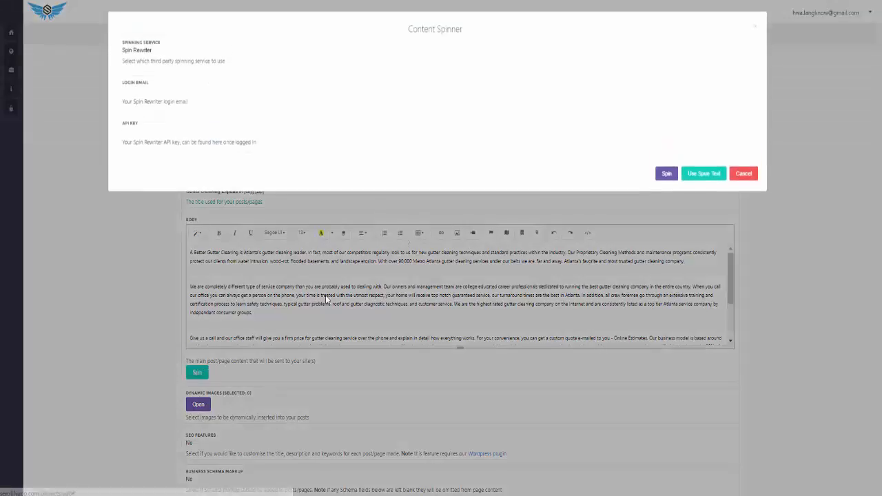
Choose Spin Rewriter as the spinning service, enter its login email and API key, and submit them to load the spin settings
click(153, 52)
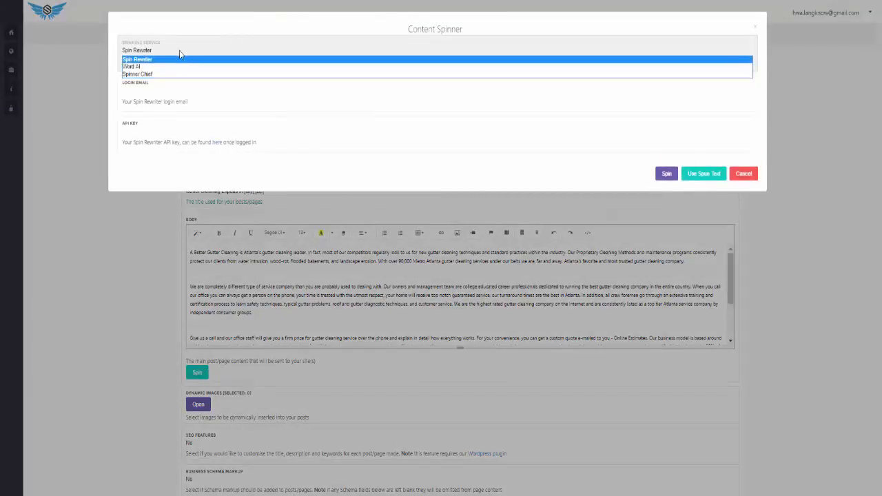
click(178, 60)
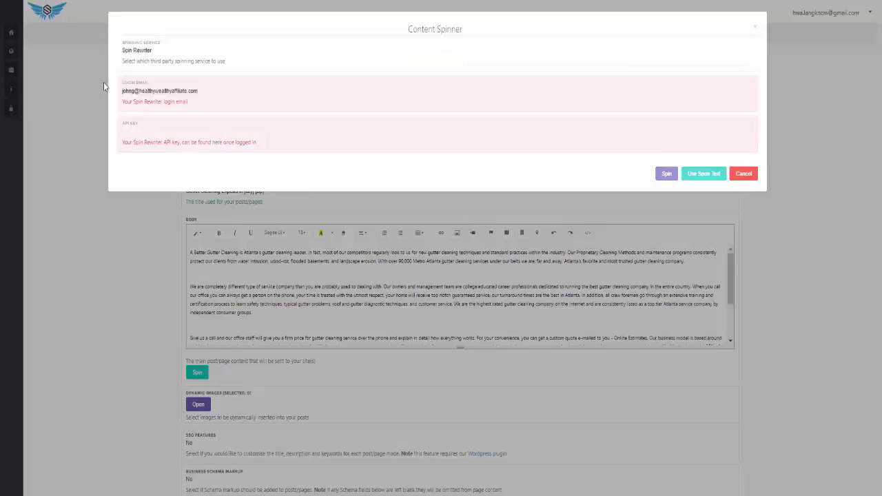
key(ctrl+v)
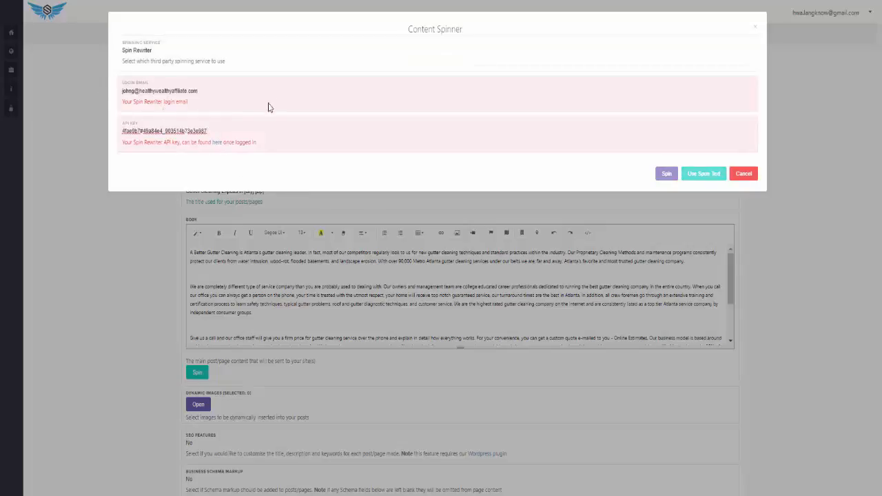
click(668, 173)
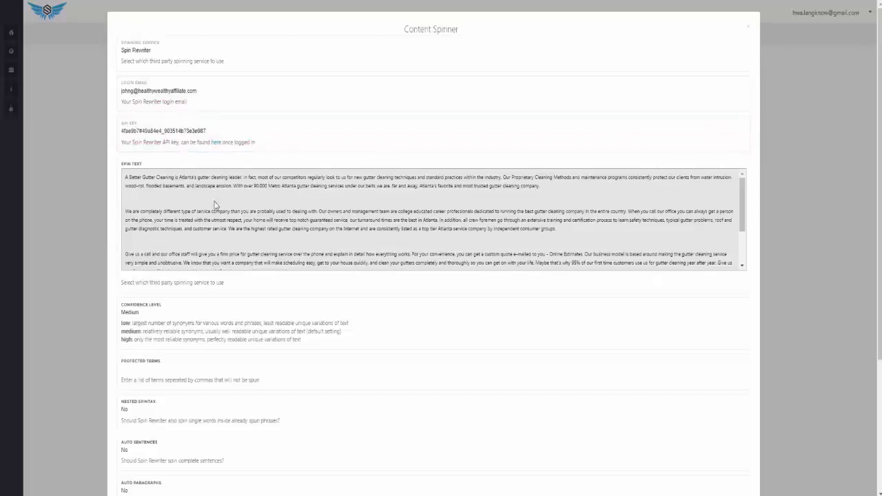
Spin the article text at Medium confidence level, with the nested spintax, auto and reorder options at No
scroll(305, 196, down, 5)
scroll(259, 232, down, 5)
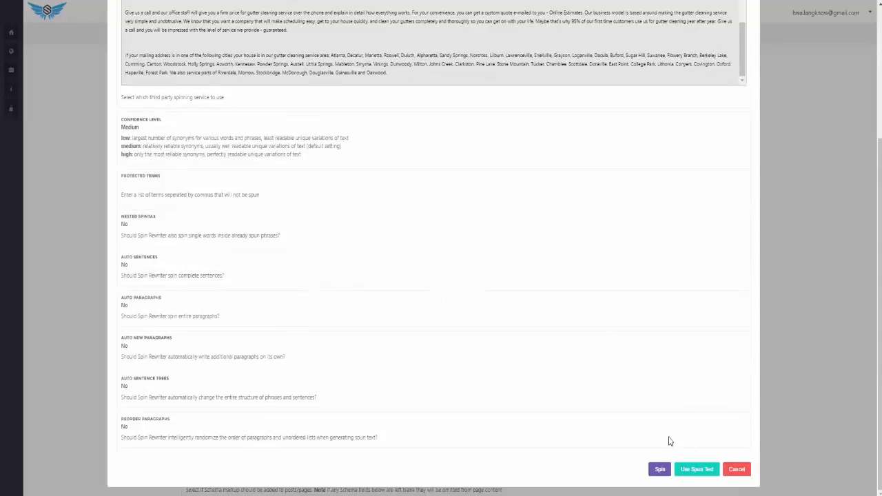
click(658, 470)
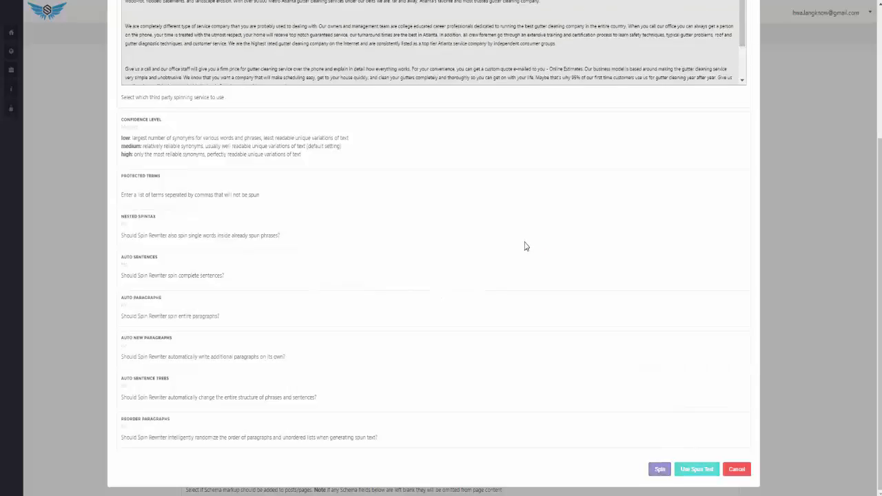
scroll(516, 250, up, 3)
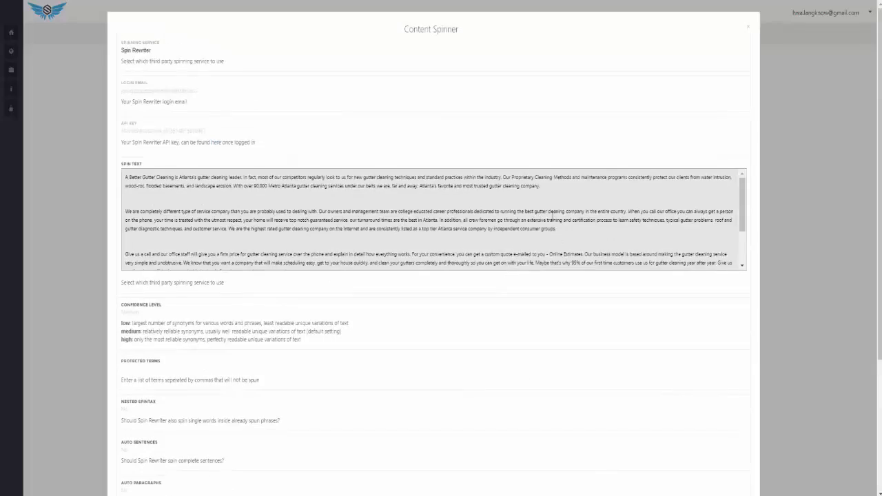
scroll(687, 297, down, 3)
scroll(687, 289, up, 2)
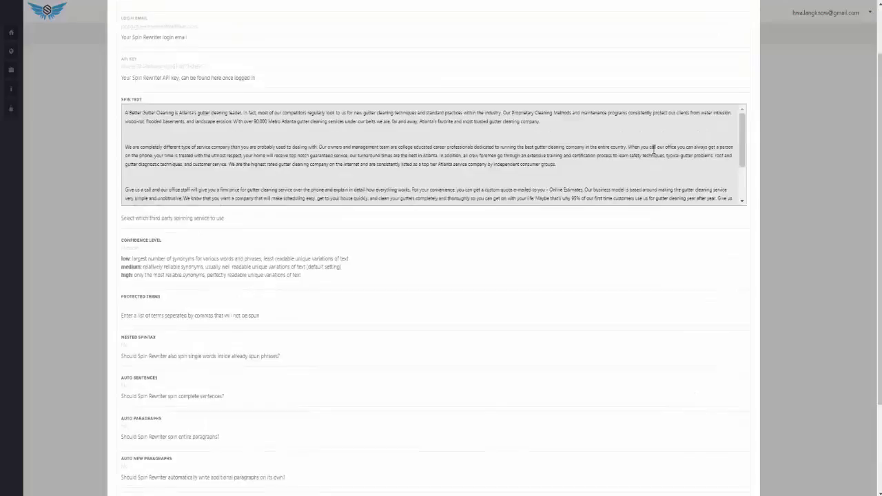
scroll(685, 199, up, 1)
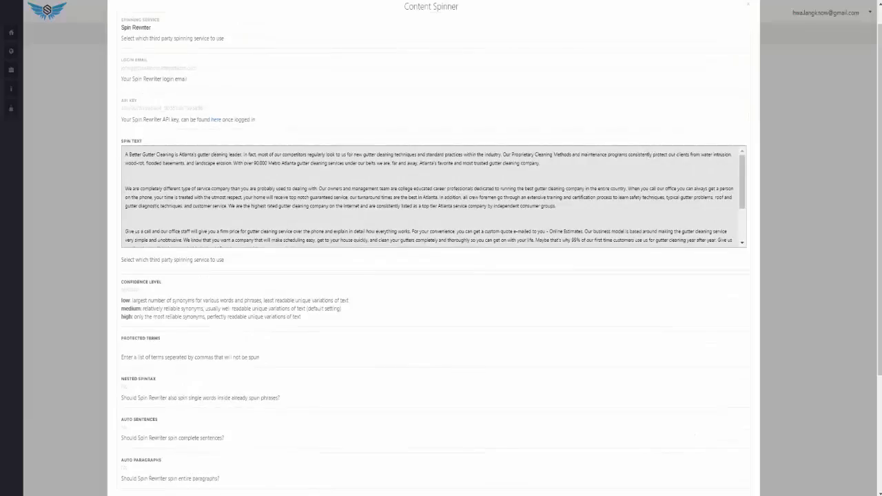
scroll(284, 204, up, 3)
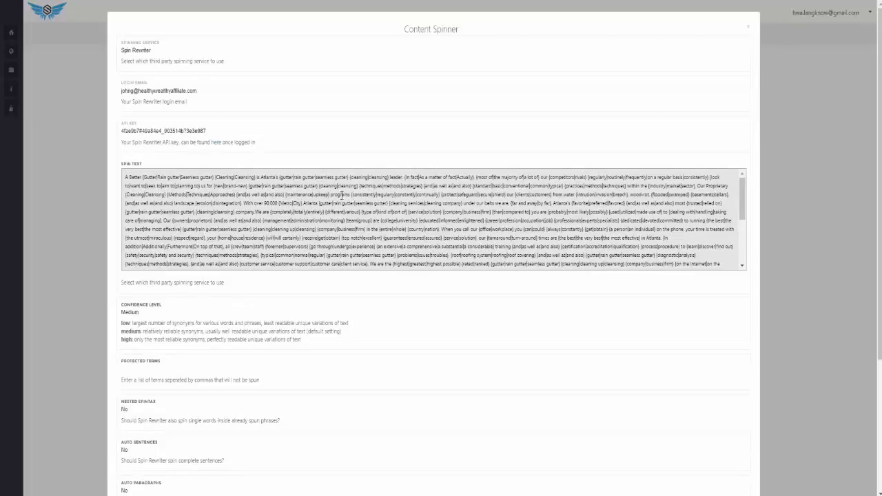
Review the spun article, apply it as the post body, and check it in the body editor
scroll(586, 215, down, 3)
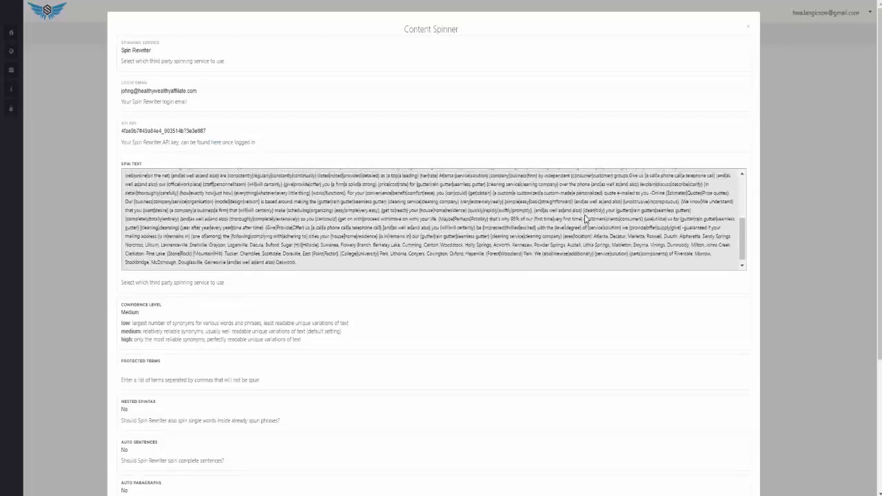
scroll(586, 214, up, 3)
scroll(432, 207, down, 10)
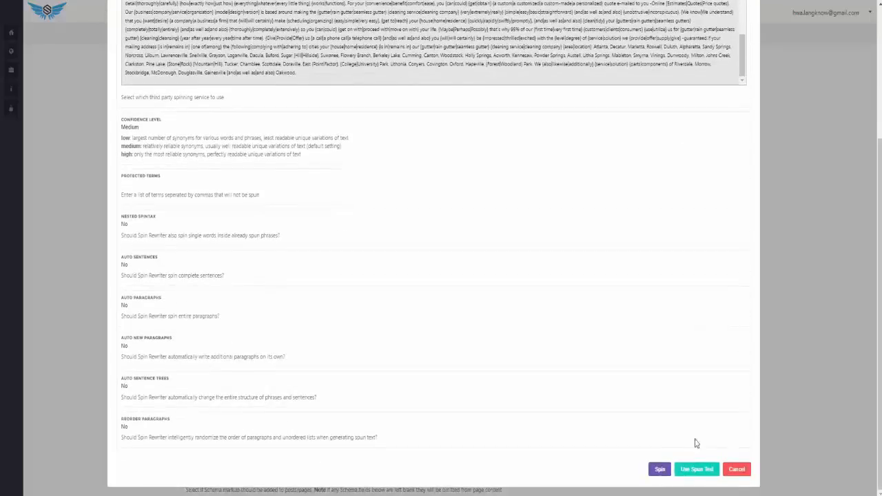
click(697, 469)
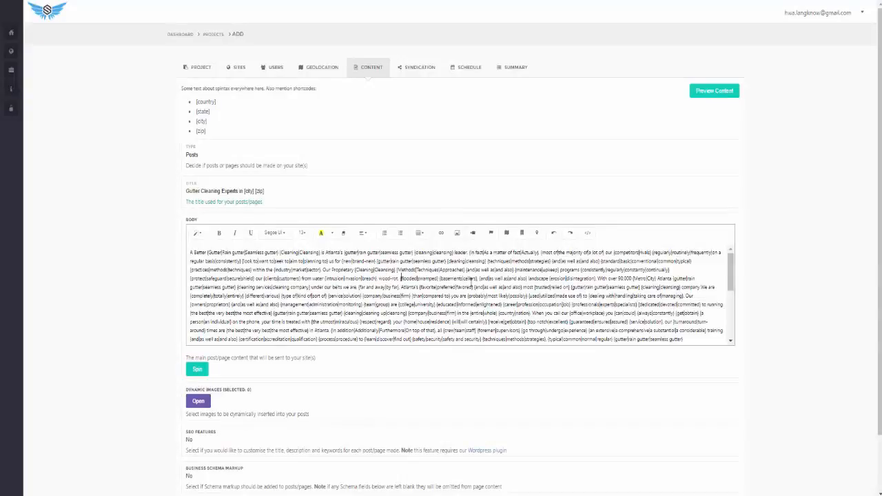
scroll(401, 278, down, 10)
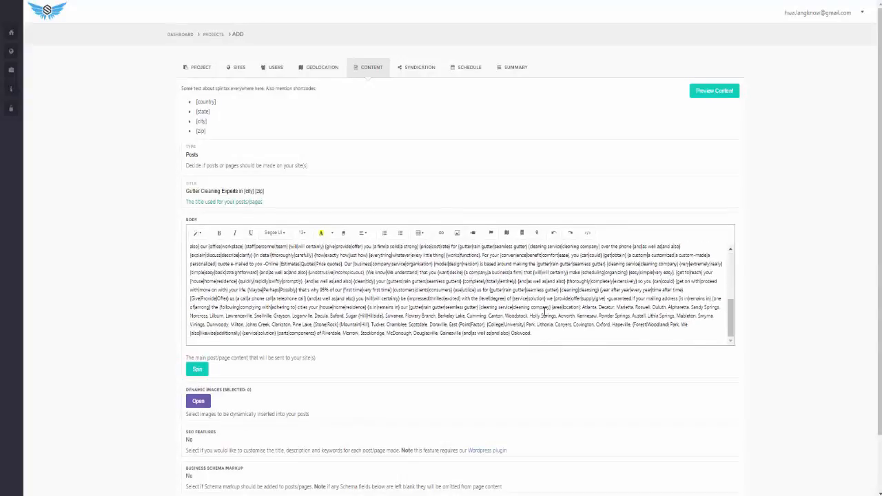
scroll(355, 290, up, 10)
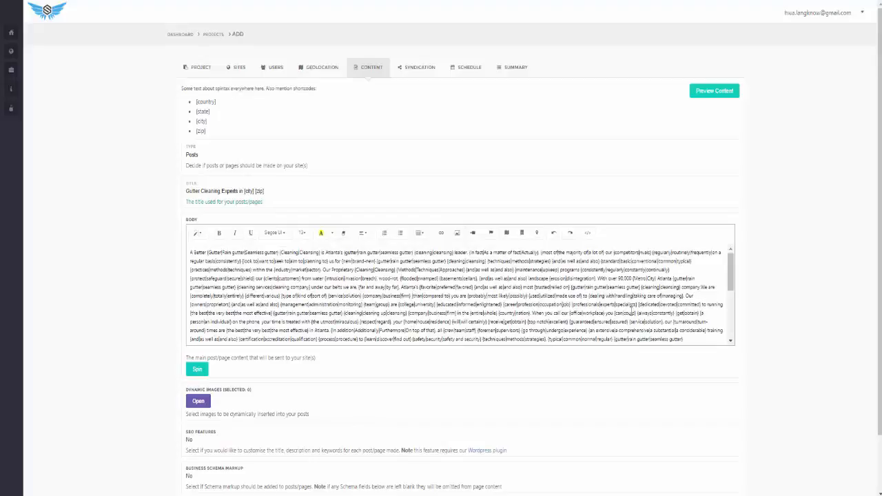
scroll(396, 278, down, 10)
Open the dynamic images picker and search for "roof" images
scroll(212, 356, down, 2)
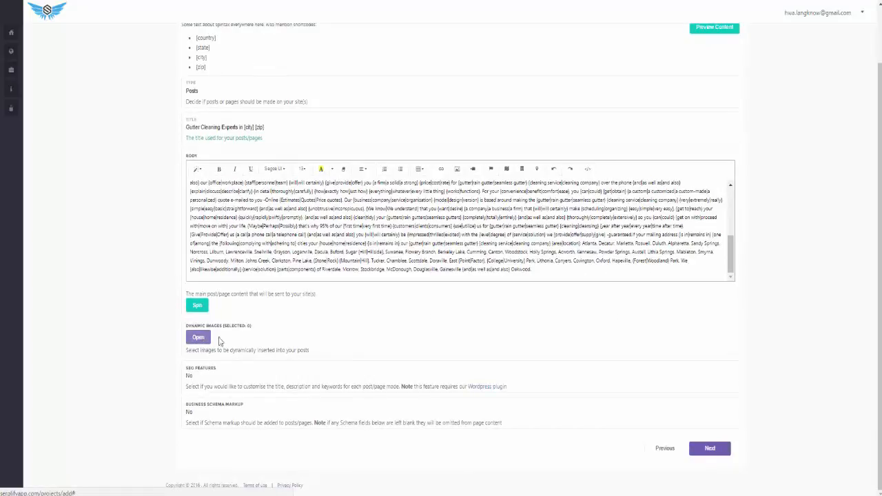
scroll(197, 340, up, 2)
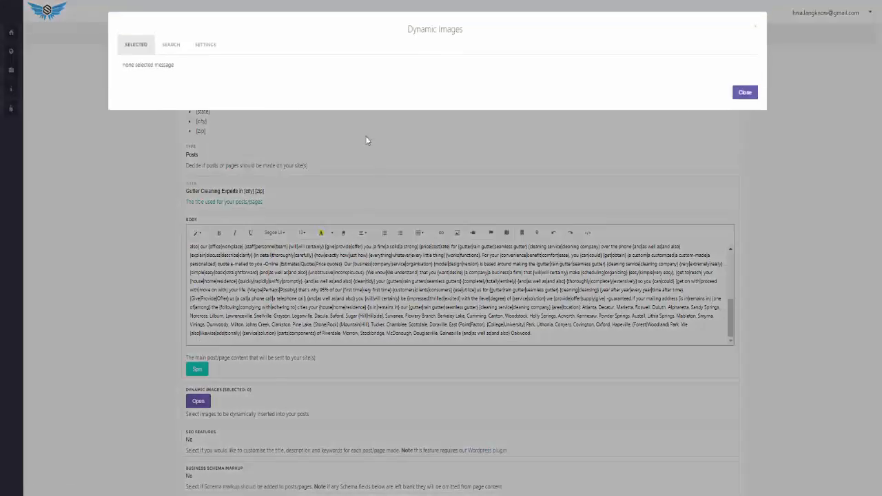
click(169, 46)
click(176, 72)
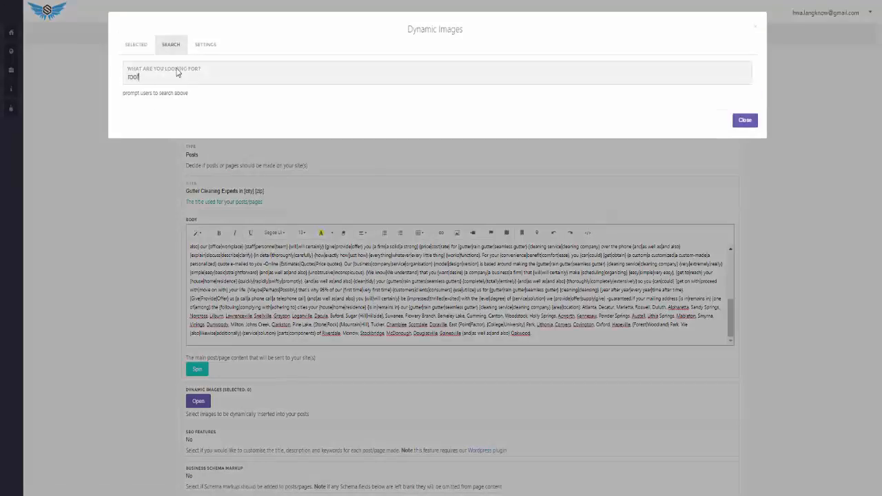
key(Return)
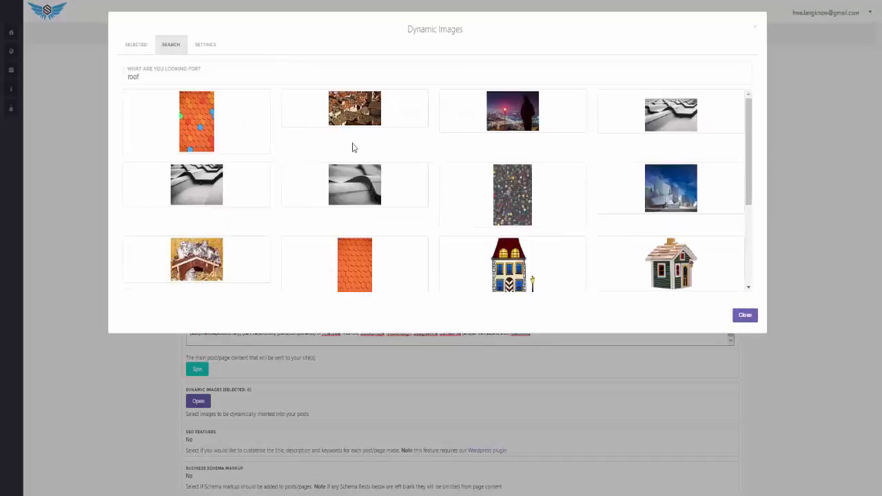
Select the town rooftops, the three grey tile photos, the plain orange tiles, the two illustrated houses and the modern metallic building as dynamic images
mouse_move(392, 115)
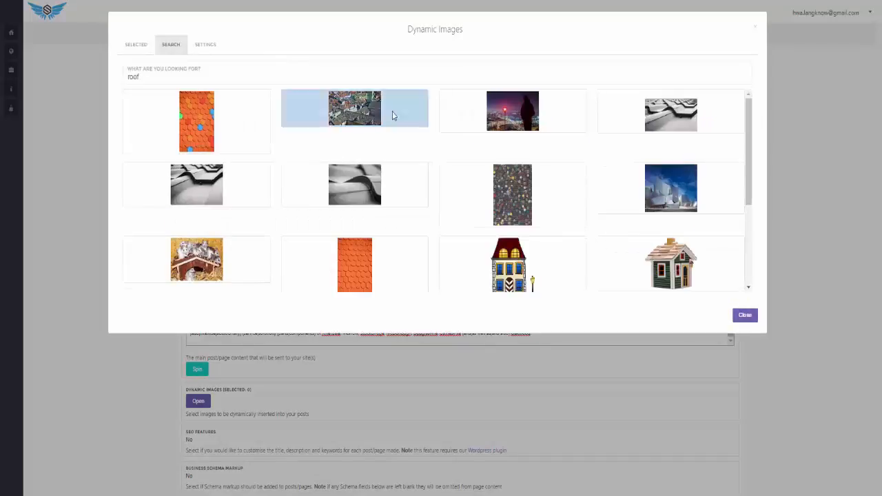
click(366, 99)
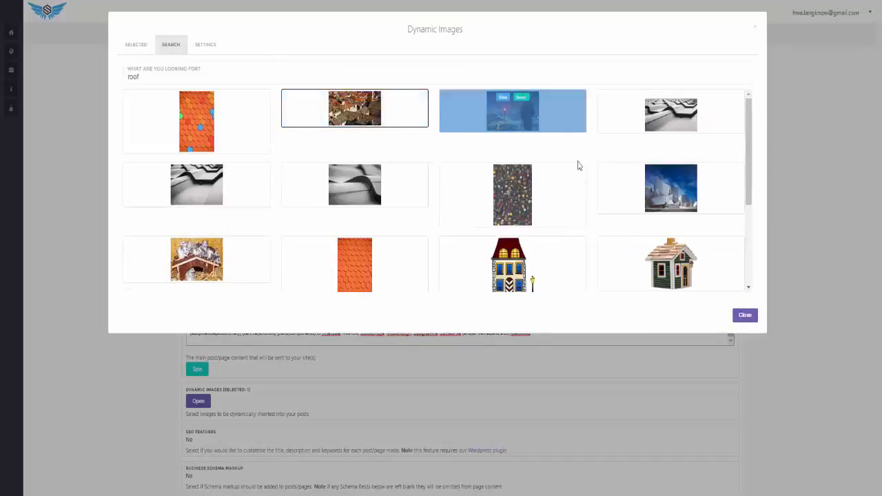
click(680, 97)
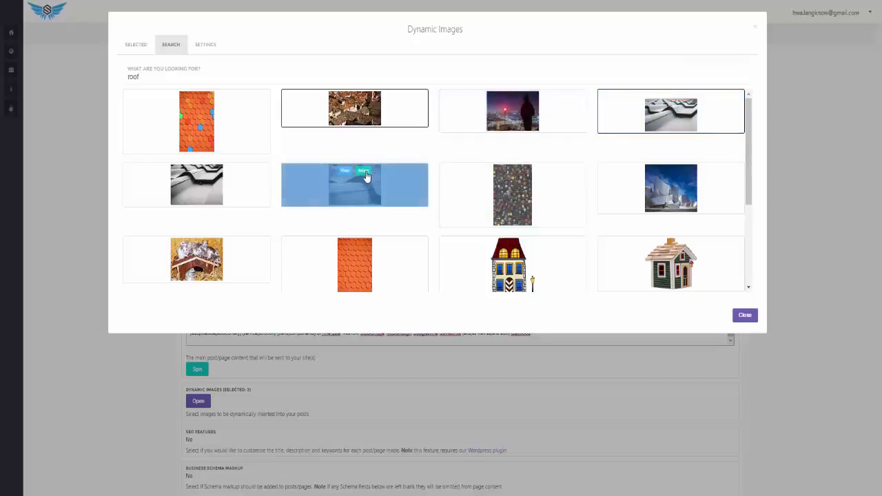
click(364, 170)
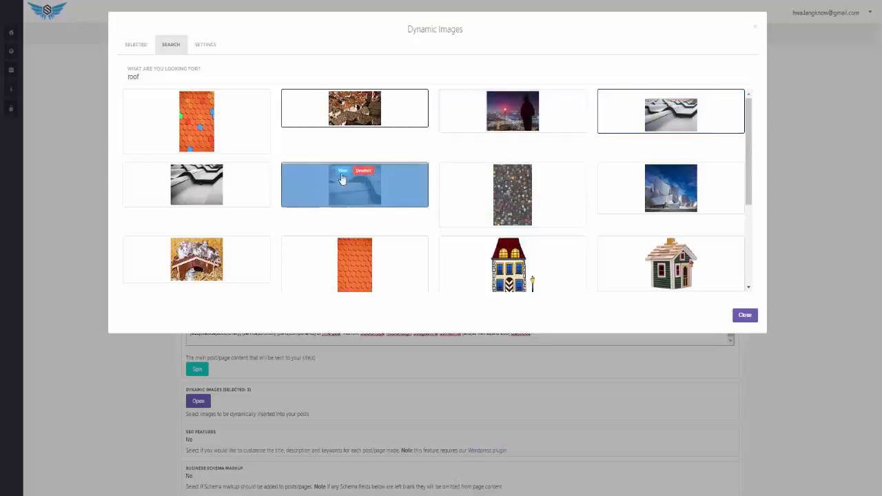
click(208, 171)
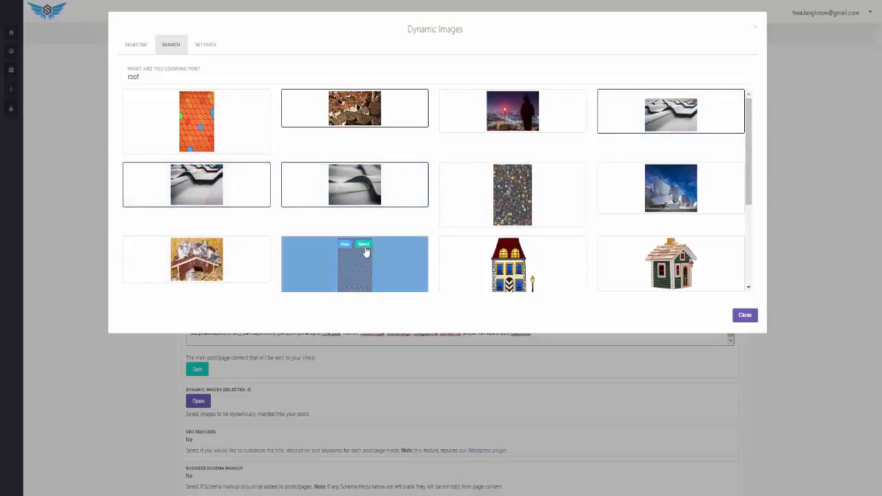
click(363, 245)
click(522, 245)
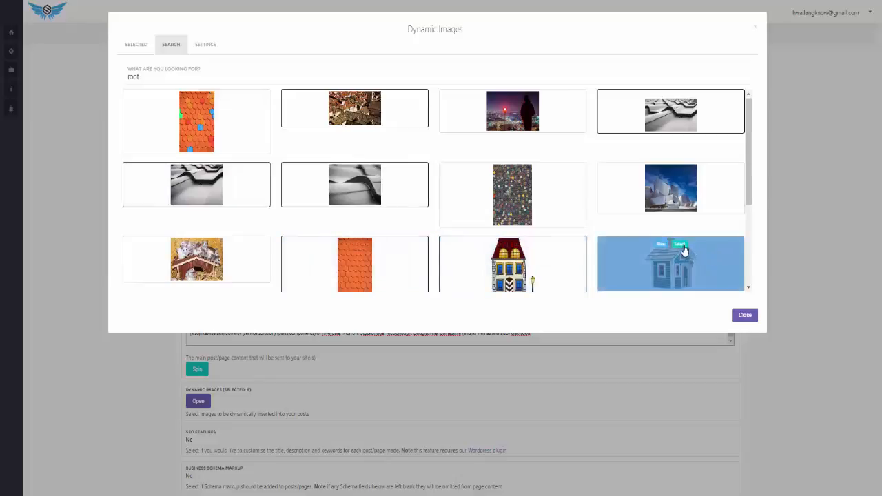
click(680, 244)
click(679, 171)
Add the hands forming a roof, the dark attic and the white house on the green lawn to the selected images
scroll(681, 193, down, 3)
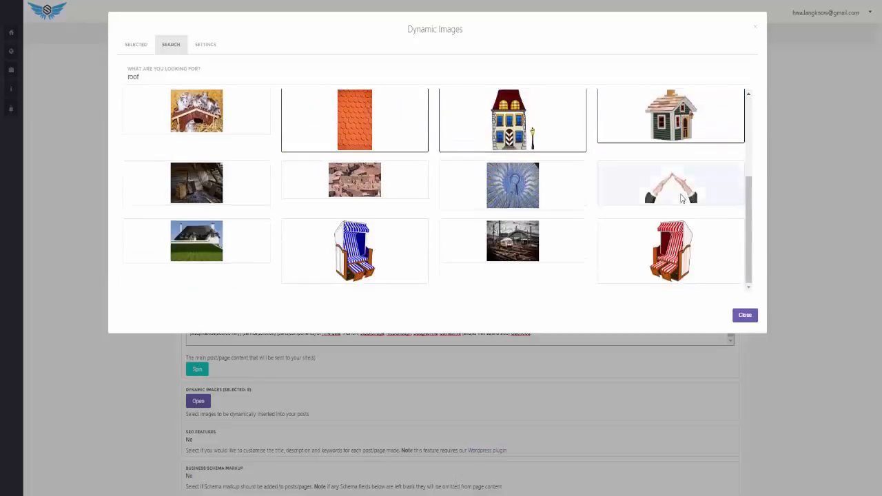
click(679, 171)
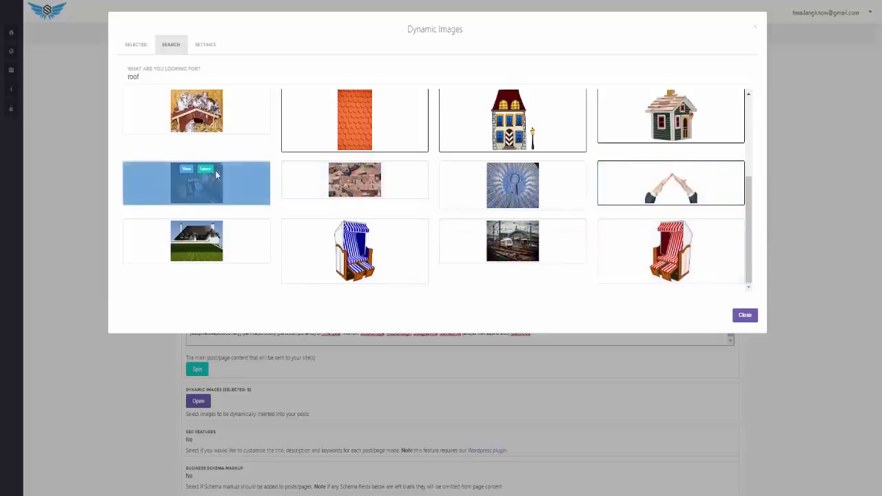
click(205, 169)
click(205, 226)
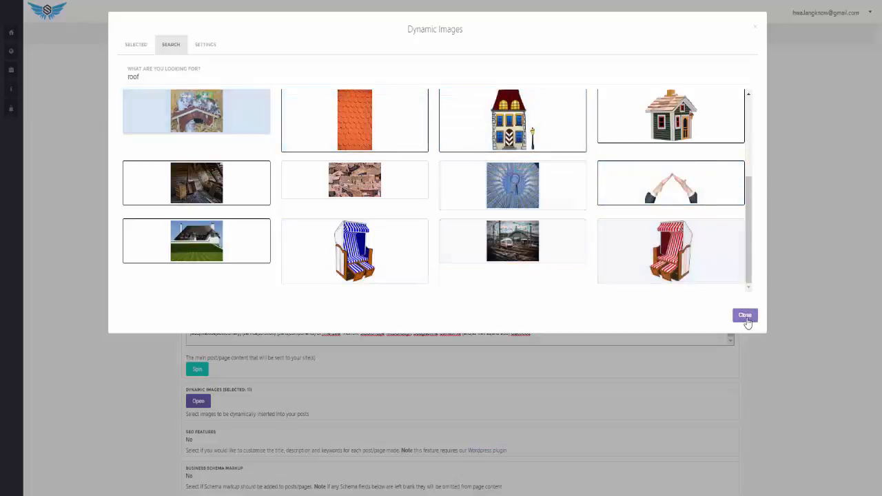
Search the dynamic images for "cleaning" and close the image picker
double_click(301, 76)
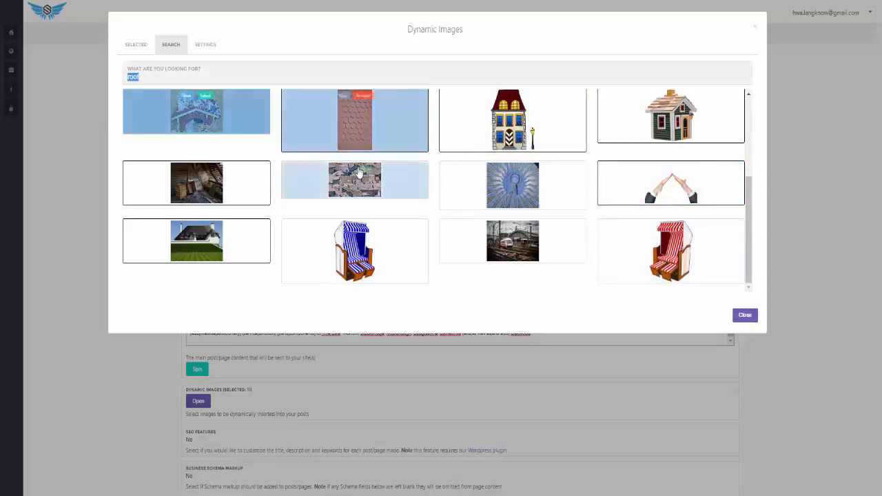
text(cleaning)
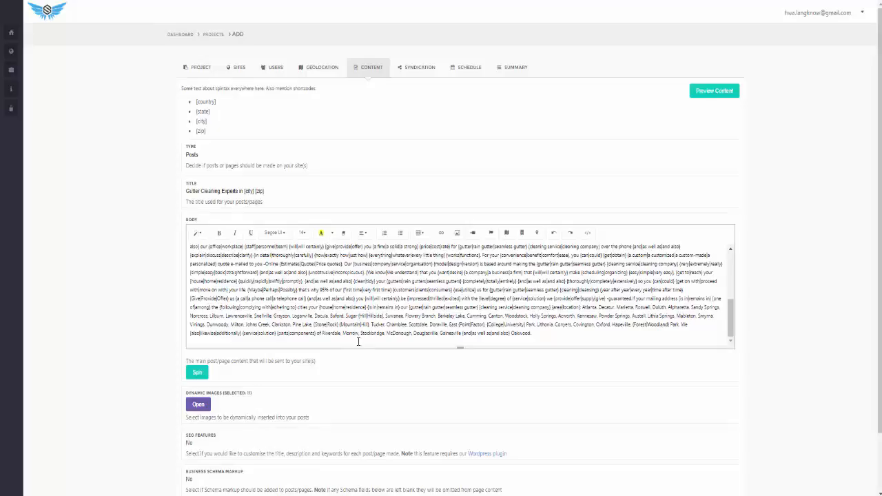
Enable the SEO features for the posts and activate the SEO title field
scroll(358, 341, down, 3)
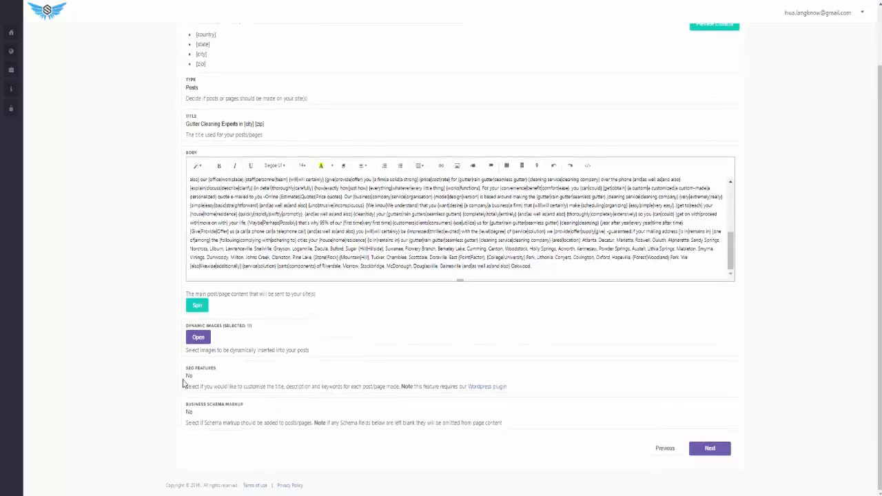
click(195, 381)
click(206, 388)
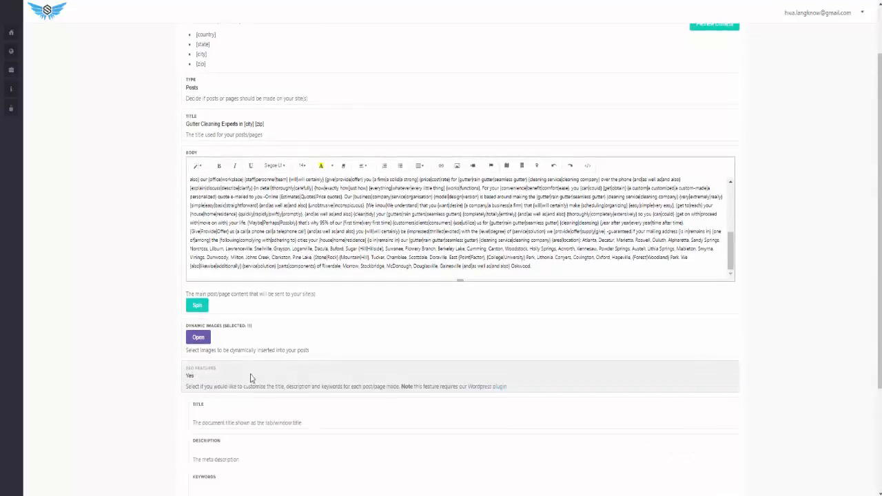
scroll(316, 405, down, 5)
click(276, 304)
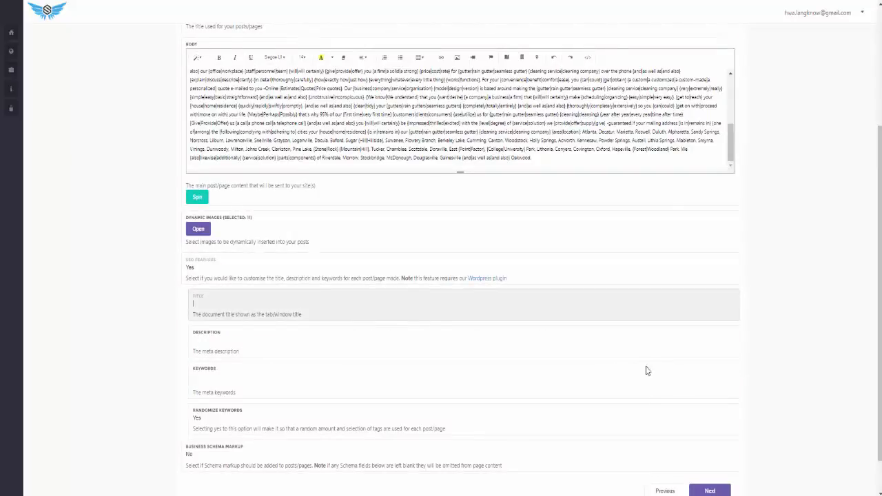
Set the SEO title to "Gutter Cleaning Experts in [city] [zip]" and copy the entire post body into the meta description
text(Gutter Cleaning Experts in {city} {zip})
scroll(376, 354, down, 1)
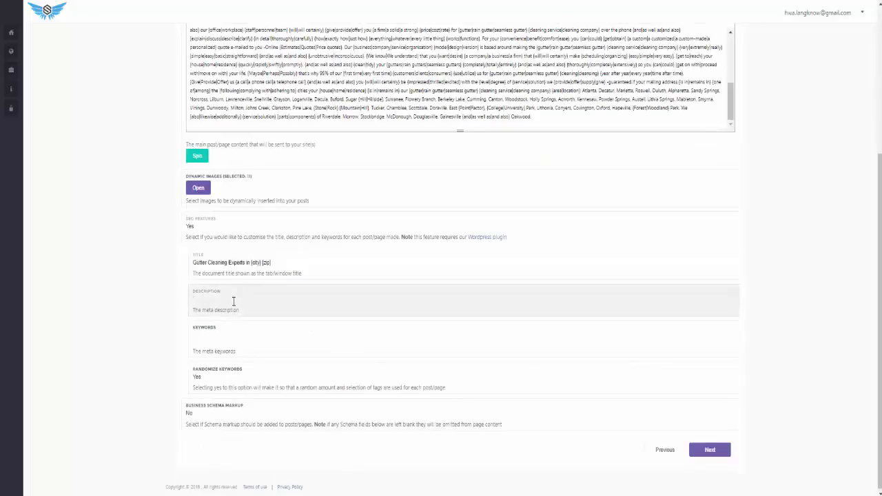
scroll(468, 93, up, 8)
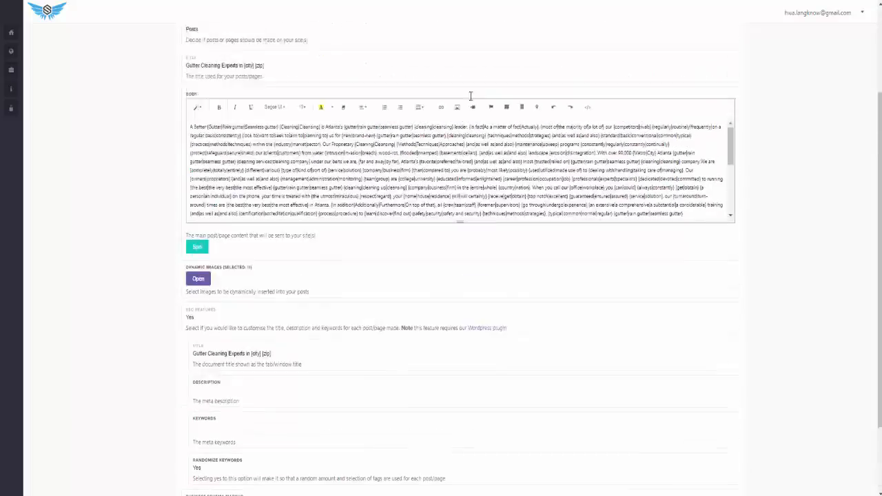
scroll(685, 280, down, 5)
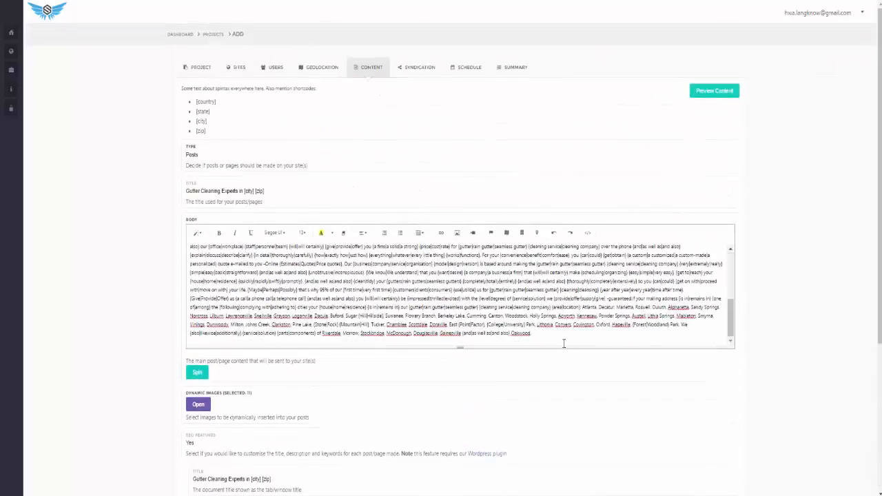
drag(560, 339, 112, 212)
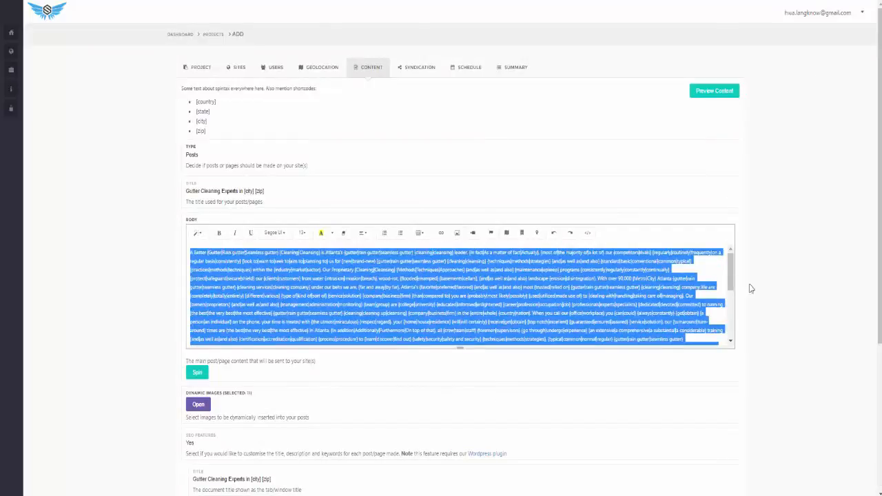
scroll(736, 284, down, 3)
click(222, 309)
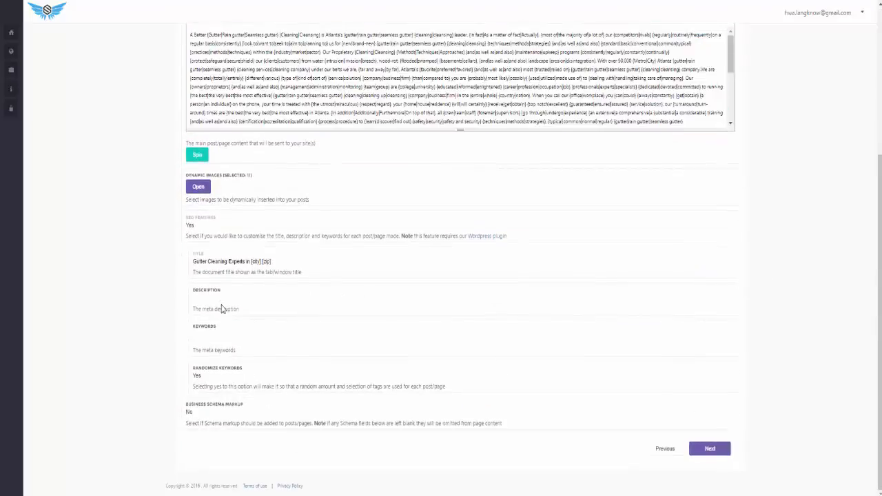
key(ctrl+v)
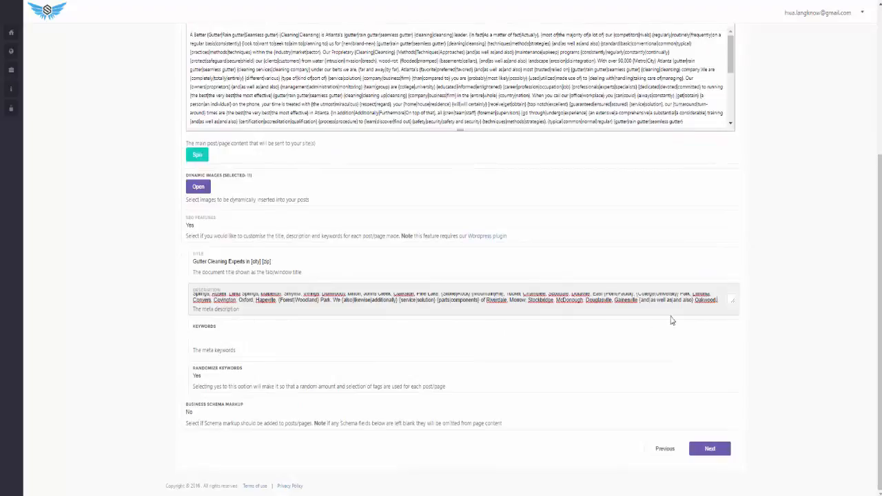
Add the meta keywords "gutter cleaning experts", "gutter cleaning professionals" and "gutter cleaners"
click(233, 339)
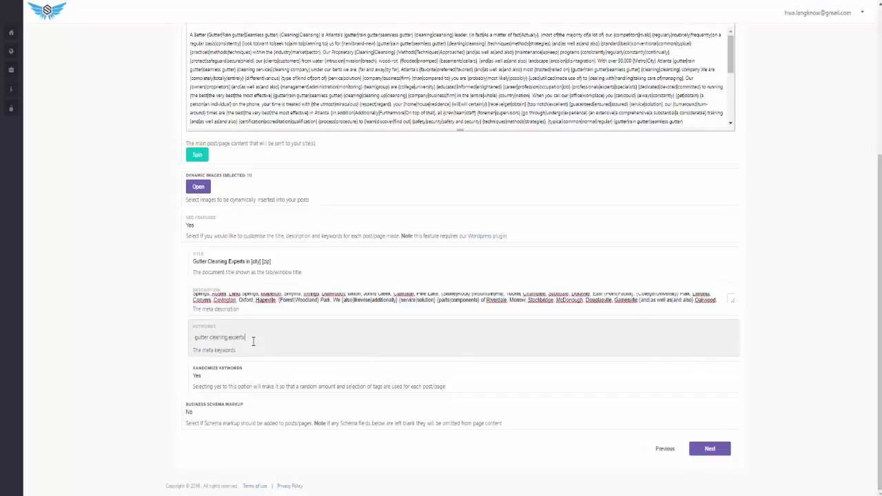
key(Return)
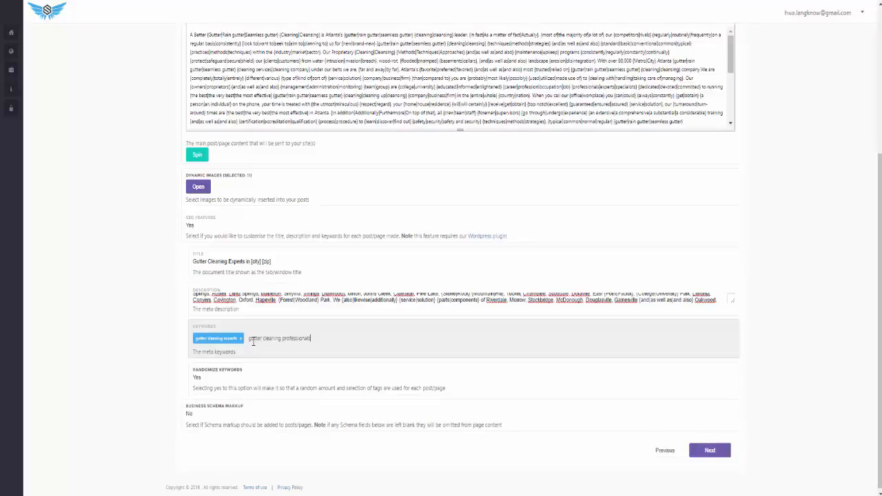
key(Return)
text(gutter cleaners)
key(Return)
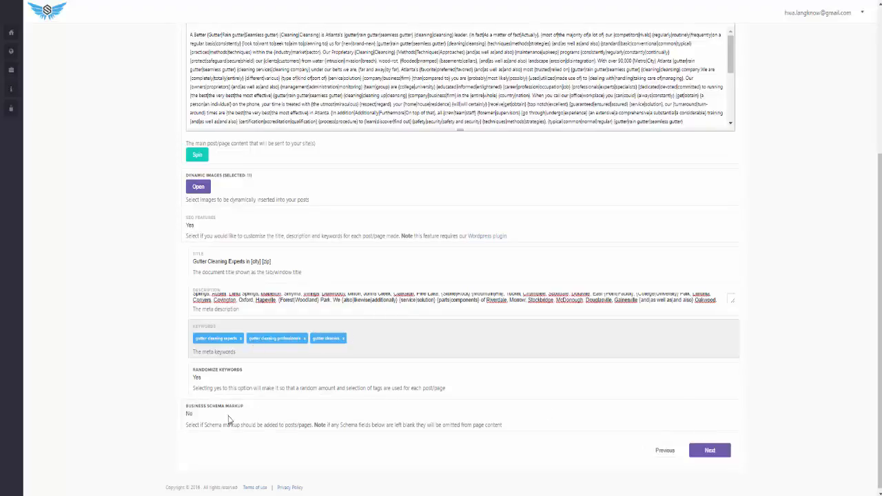
Enable business schema markup to examine its business detail fields, and set it back to No
click(199, 416)
click(202, 424)
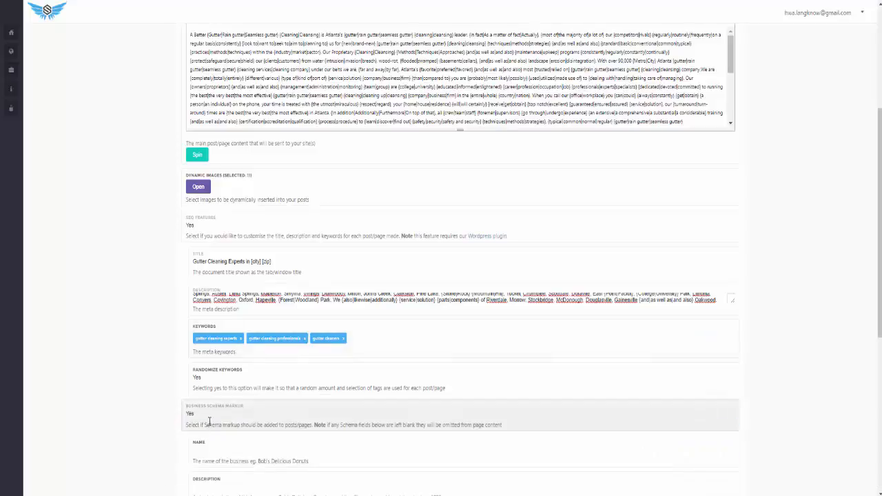
scroll(230, 419, down, 2)
click(190, 256)
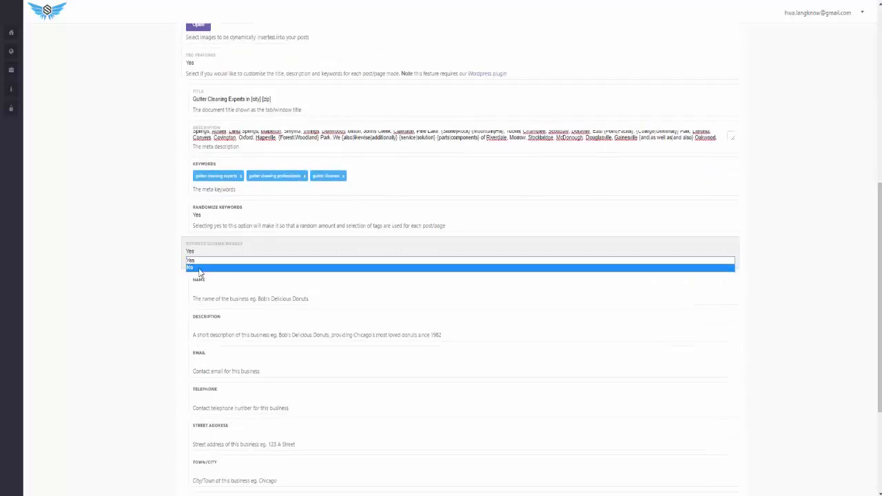
click(193, 266)
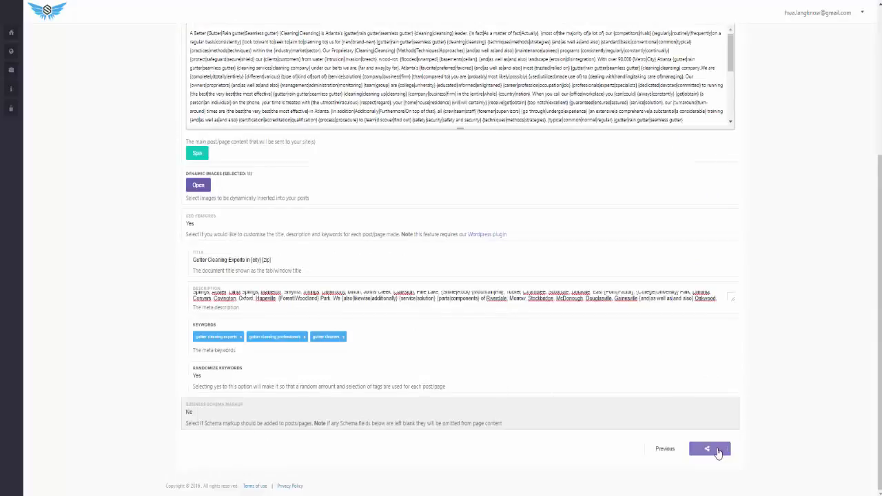
Leave syndication disabled and schedule a total maximum of 200 posts over 14 posting days
click(715, 449)
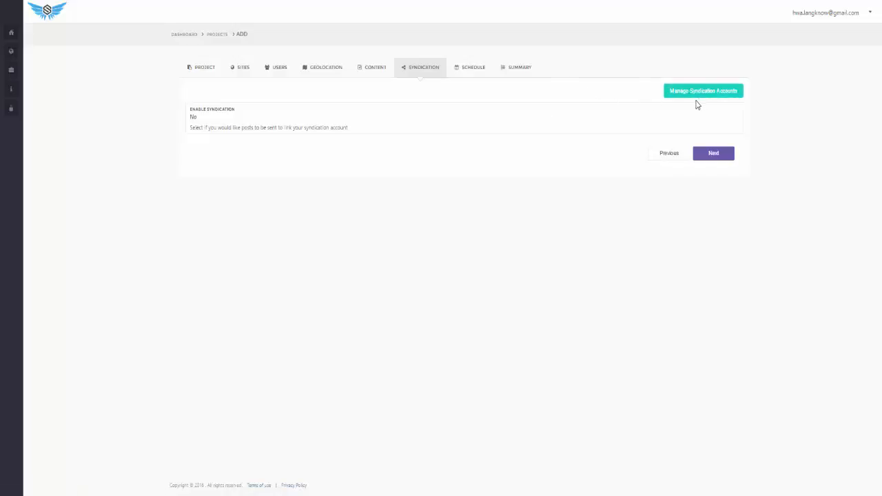
click(713, 158)
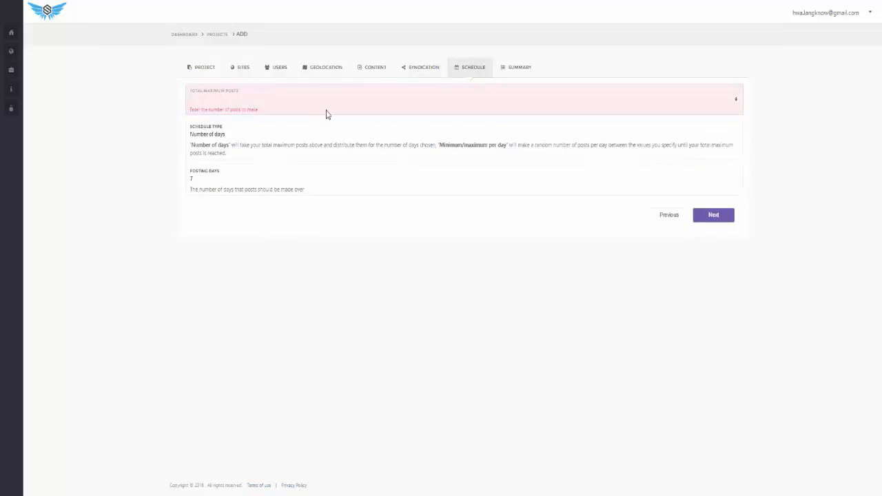
text(10)
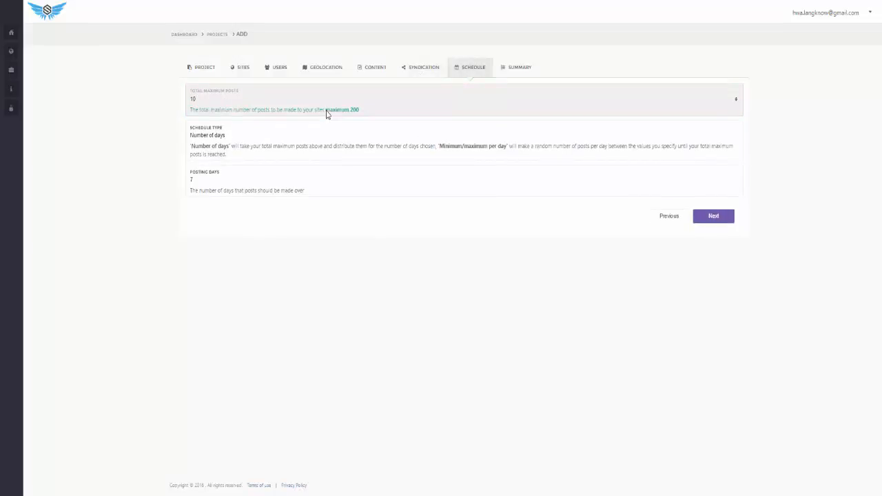
key(BackSpace)
key(BackSpace)
text(200)
key(Tab)
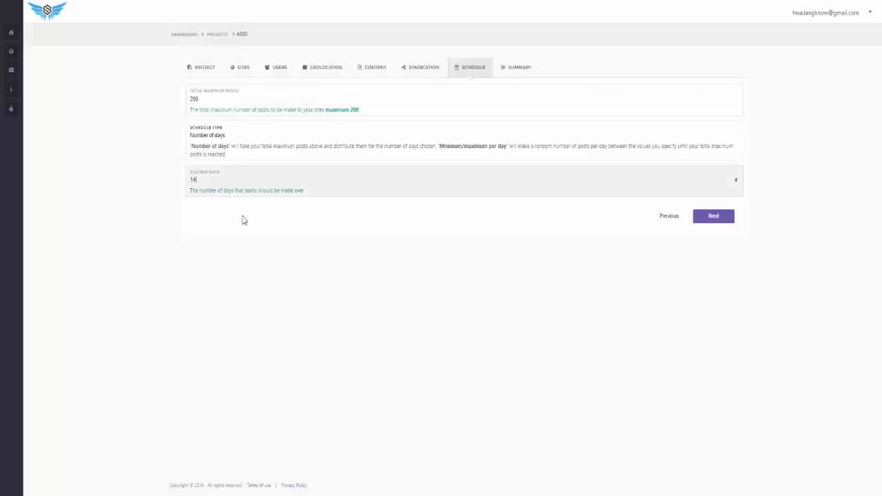
click(386, 259)
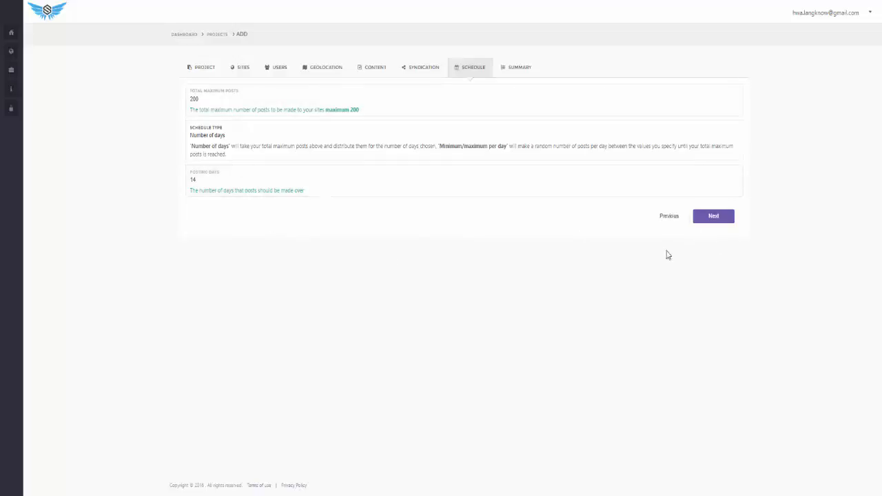
Proceed to the project summary and add the project
click(713, 219)
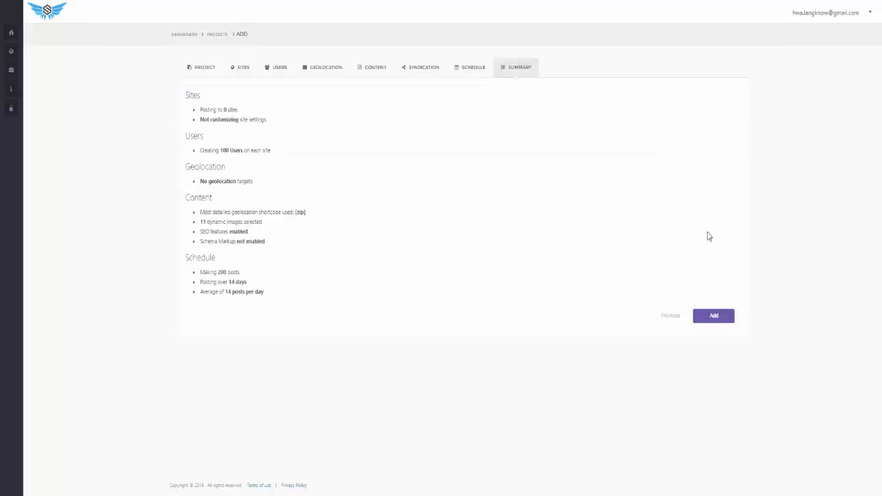
click(729, 318)
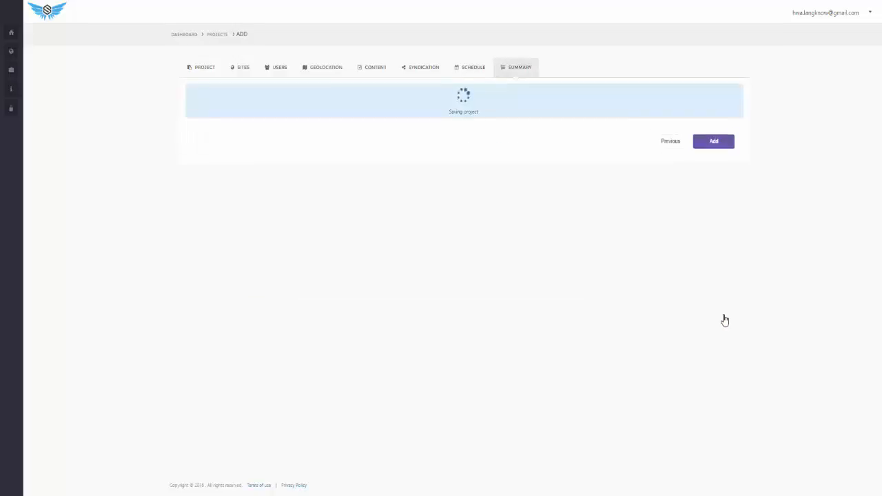